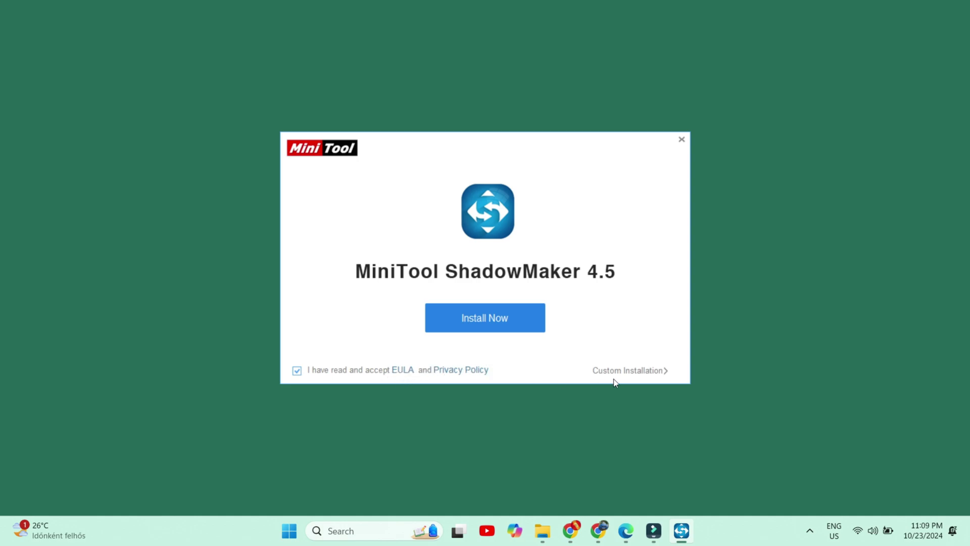
pyautogui.click(659, 373)
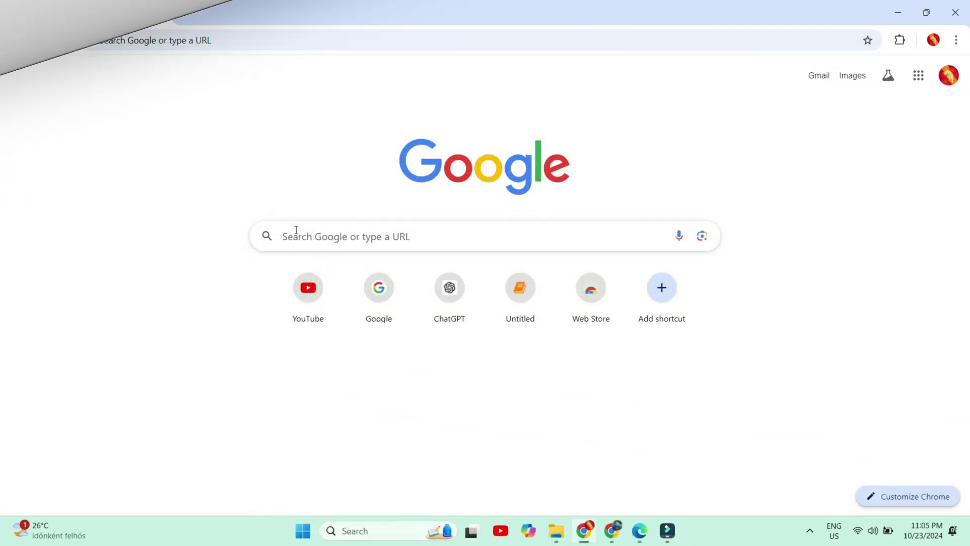
# Go to the website minitool.com from a new browser tab.
pyautogui.click(298, 236)
pyautogui.write('minit')
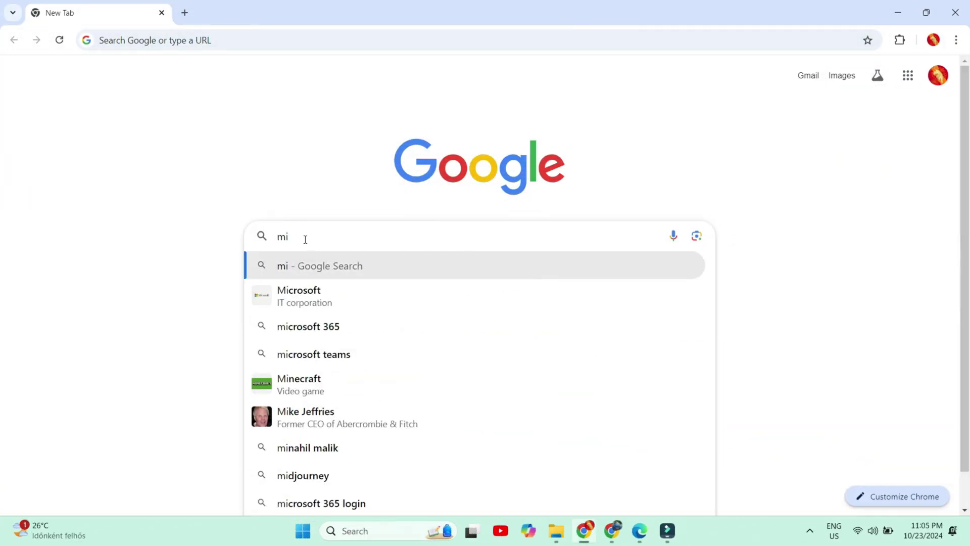
pyautogui.write('ool.com')
pyautogui.press('Return')
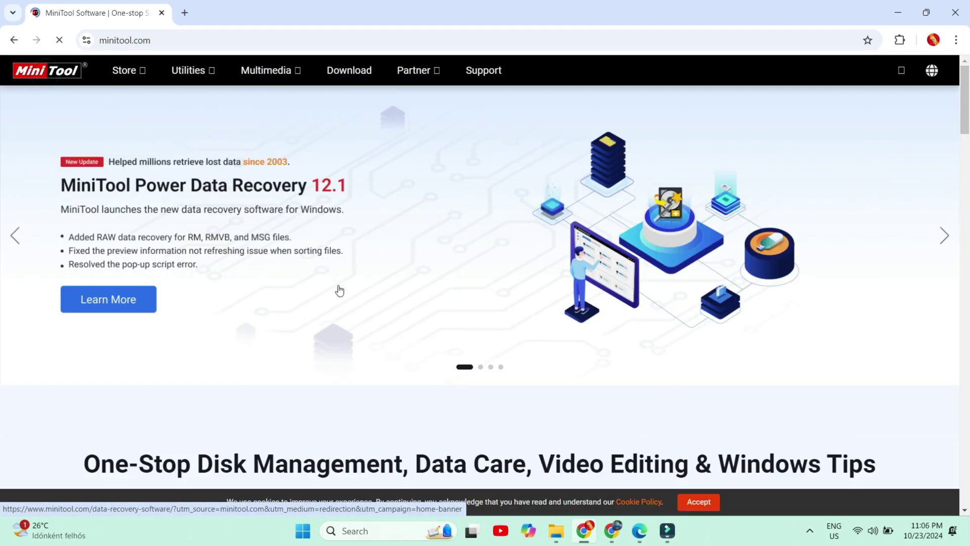
pyautogui.click(158, 40)
pyautogui.click(173, 40)
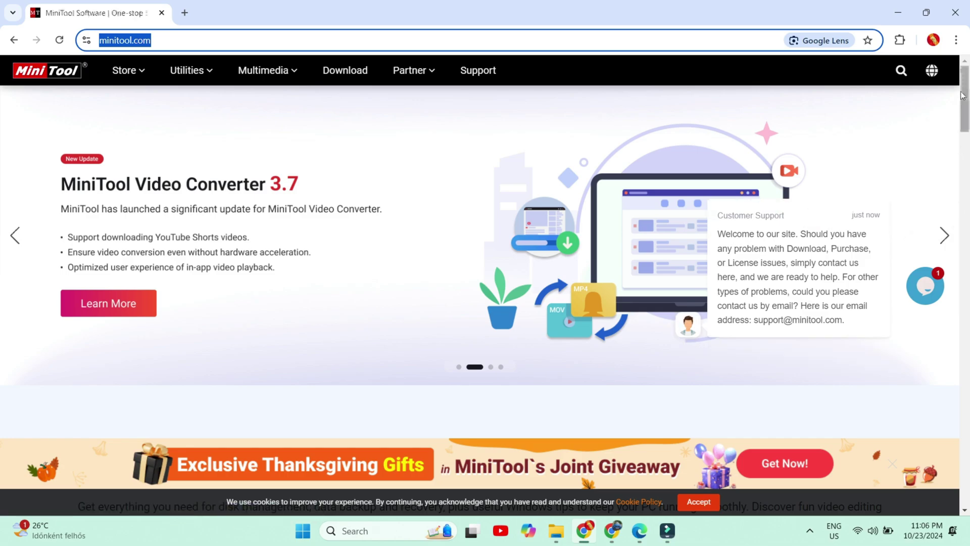
# Open the MiniTool ShadowMaker product page from the Products links in the site's footer.
pyautogui.scroll(-15, 494, 386)
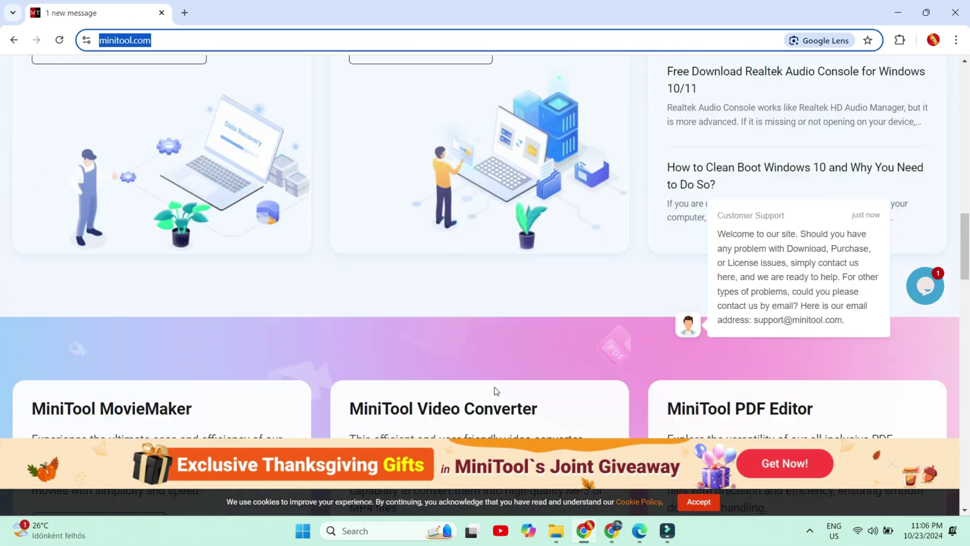
pyautogui.scroll(-15, 495, 389)
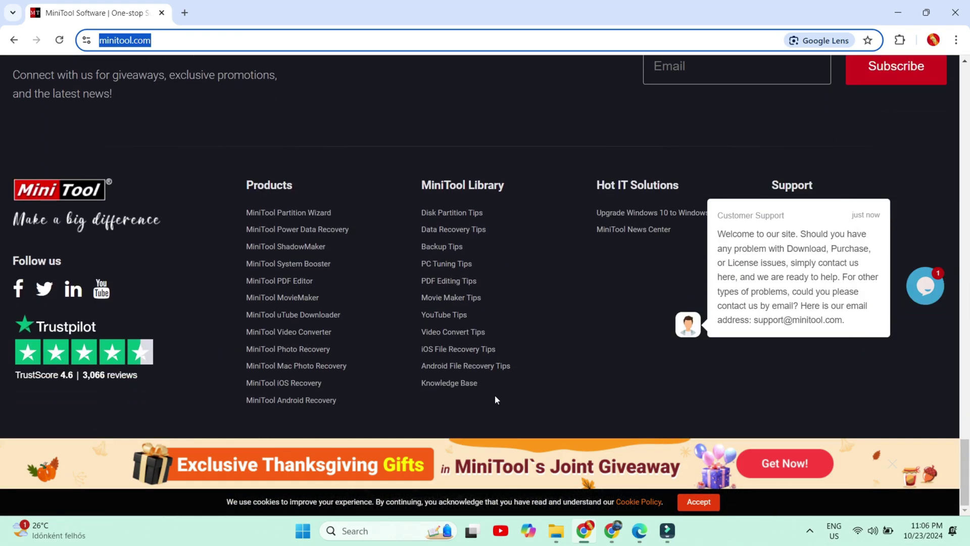
pyautogui.moveTo(305, 247); pyautogui.dragTo(277, 257)
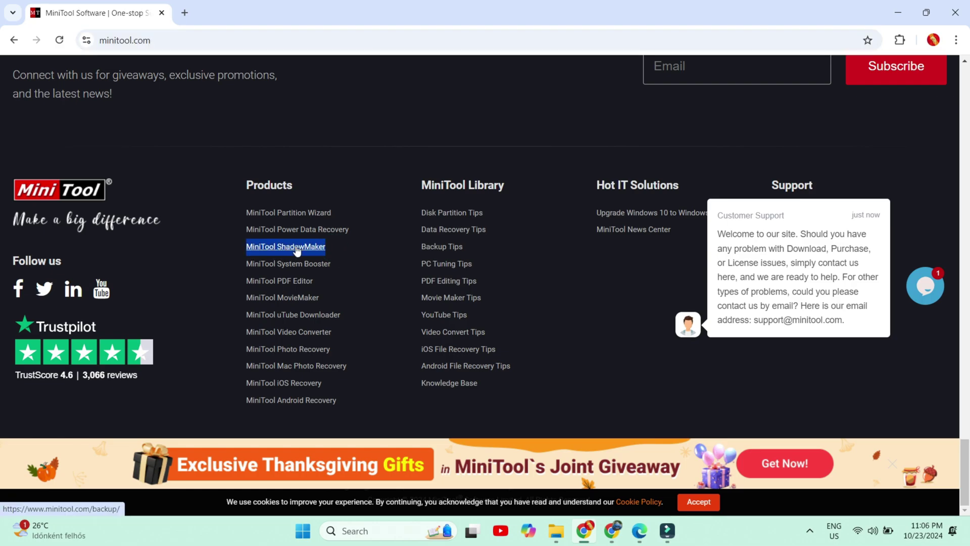
pyautogui.click(297, 248)
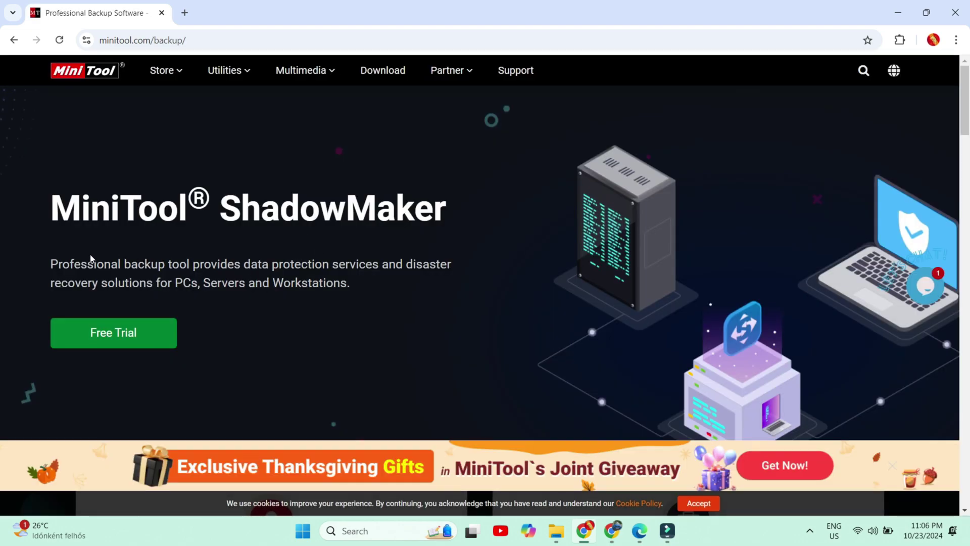
# Read through the ShadowMaker product page's description, main features, Guides & Tips and Editors' Review sections.
pyautogui.moveTo(52, 263); pyautogui.dragTo(456, 269)
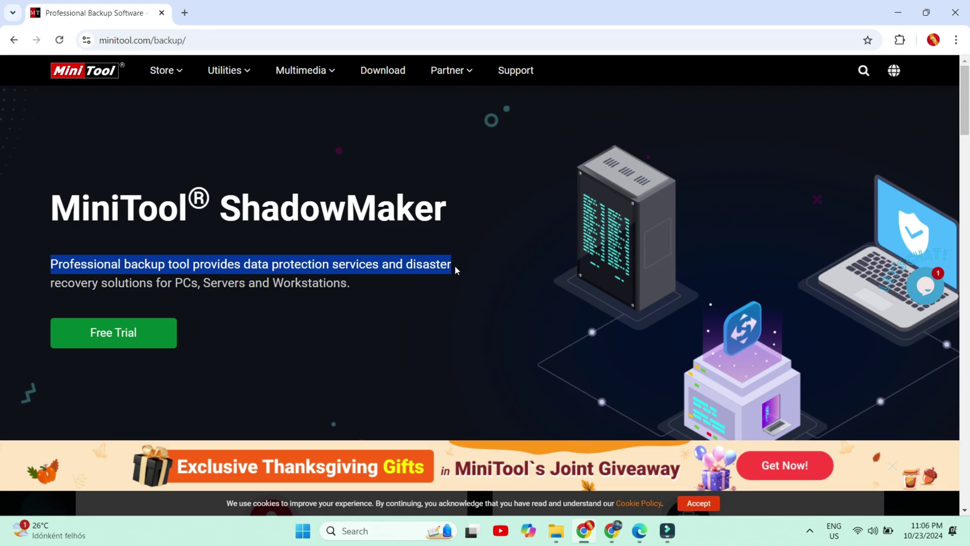
pyautogui.moveTo(68, 282); pyautogui.dragTo(347, 283)
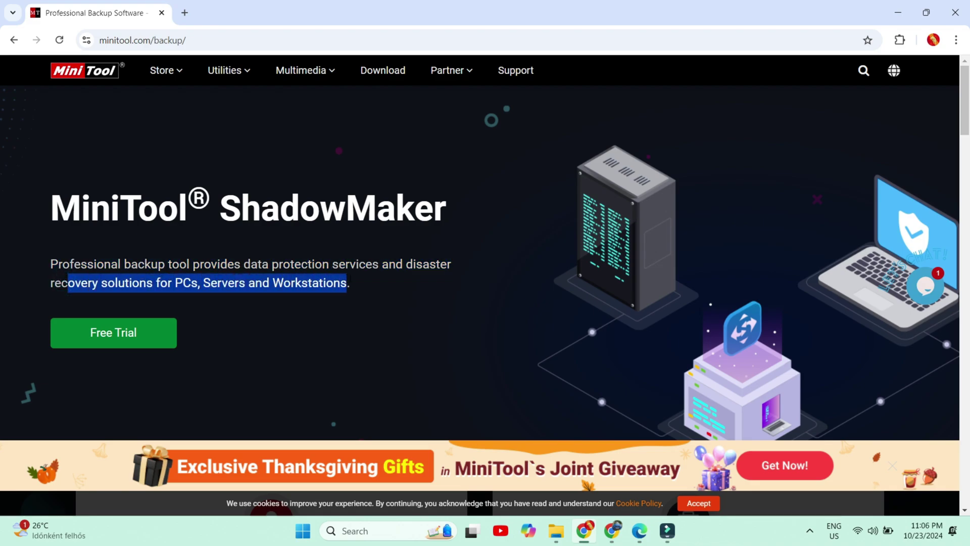
pyautogui.scroll(-12, 374, 345)
pyautogui.moveTo(248, 83); pyautogui.dragTo(704, 83)
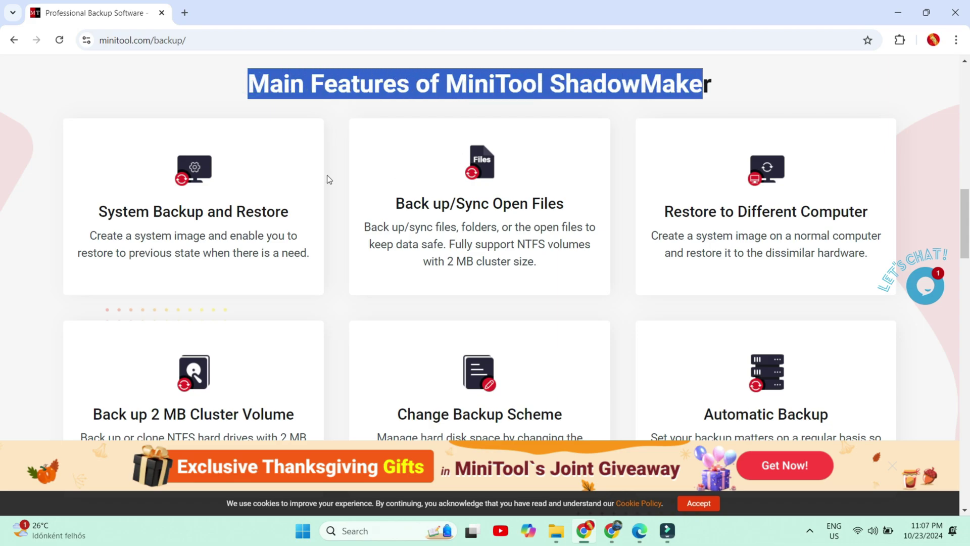
pyautogui.click(137, 215)
pyautogui.moveTo(100, 212); pyautogui.dragTo(292, 215)
pyautogui.moveTo(397, 204); pyautogui.dragTo(565, 204)
pyautogui.moveTo(666, 211); pyautogui.dragTo(883, 214)
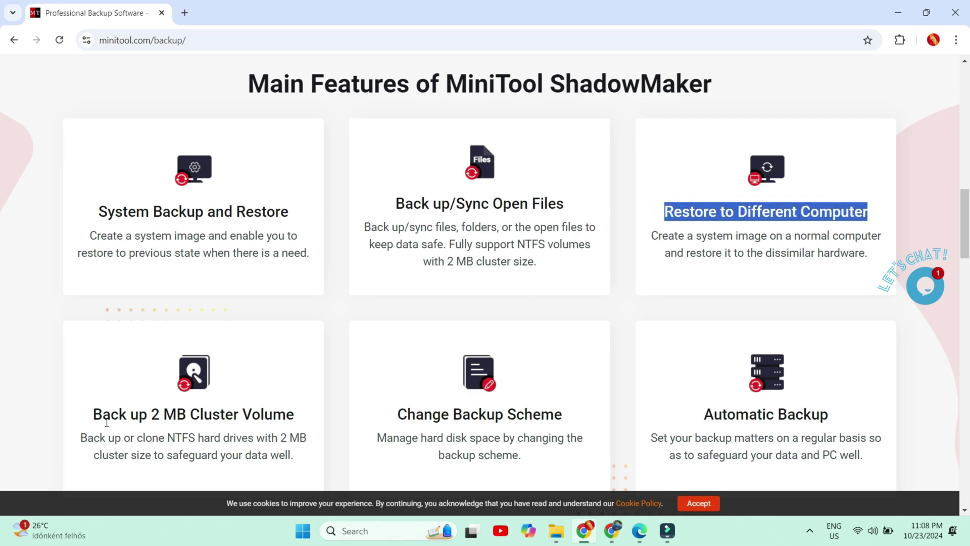
pyautogui.moveTo(93, 417); pyautogui.dragTo(295, 415)
pyautogui.moveTo(398, 415); pyautogui.dragTo(565, 415)
pyautogui.moveTo(707, 415); pyautogui.dragTo(843, 416)
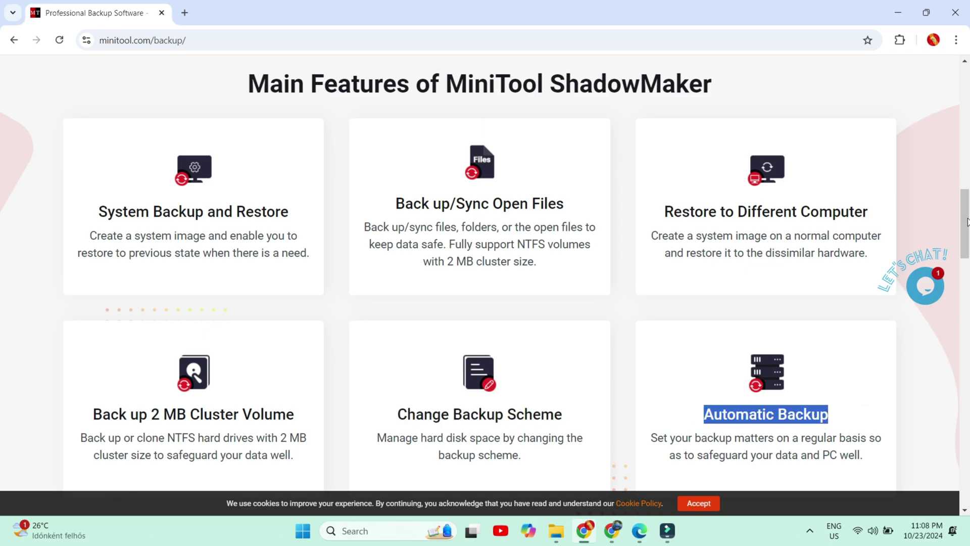
pyautogui.moveTo(967, 223); pyautogui.dragTo(968, 304)
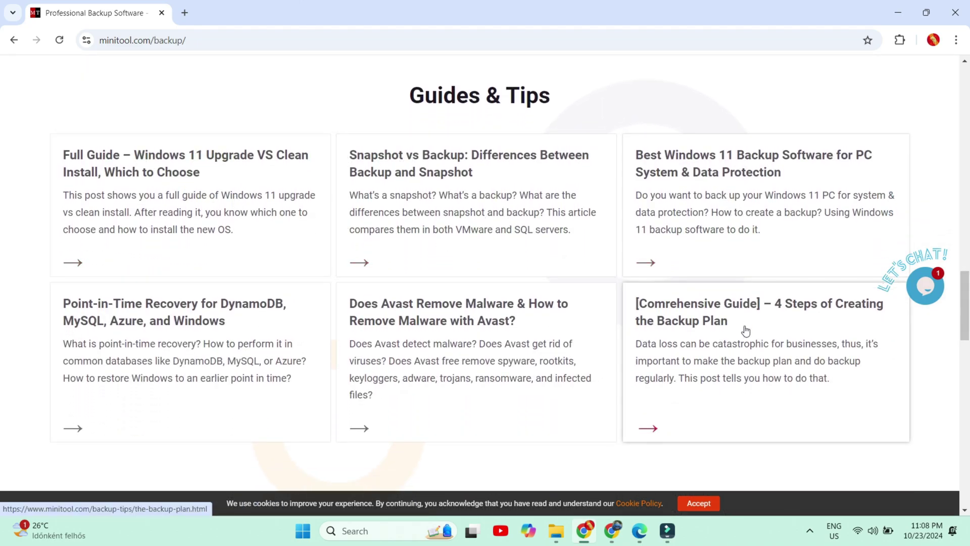
pyautogui.scroll(-6, 298, 347)
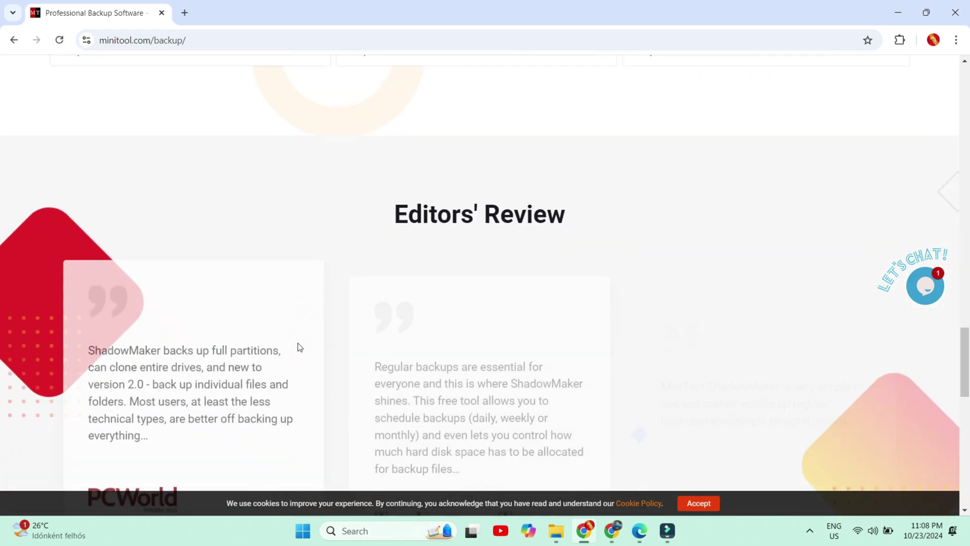
pyautogui.scroll(-1, 299, 347)
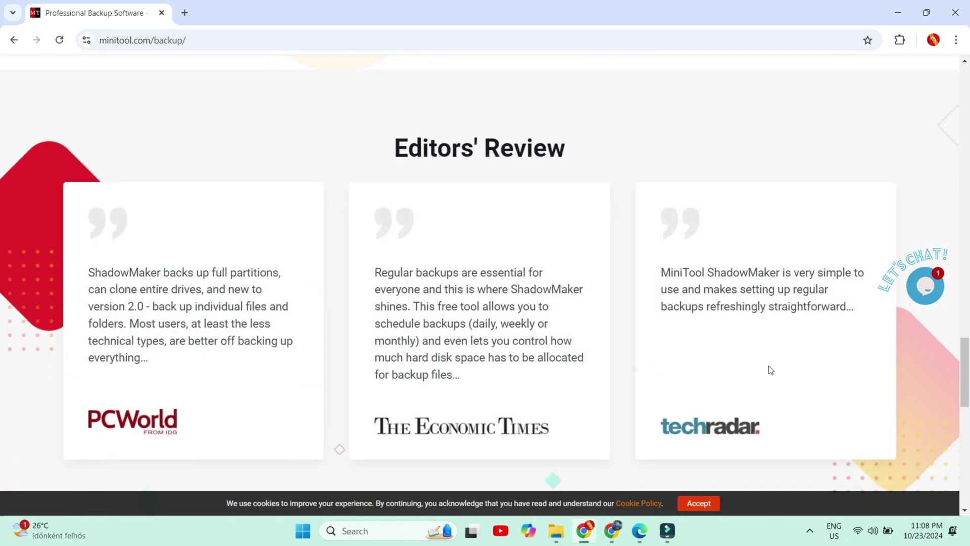
pyautogui.press('End')
pyautogui.press('Home')
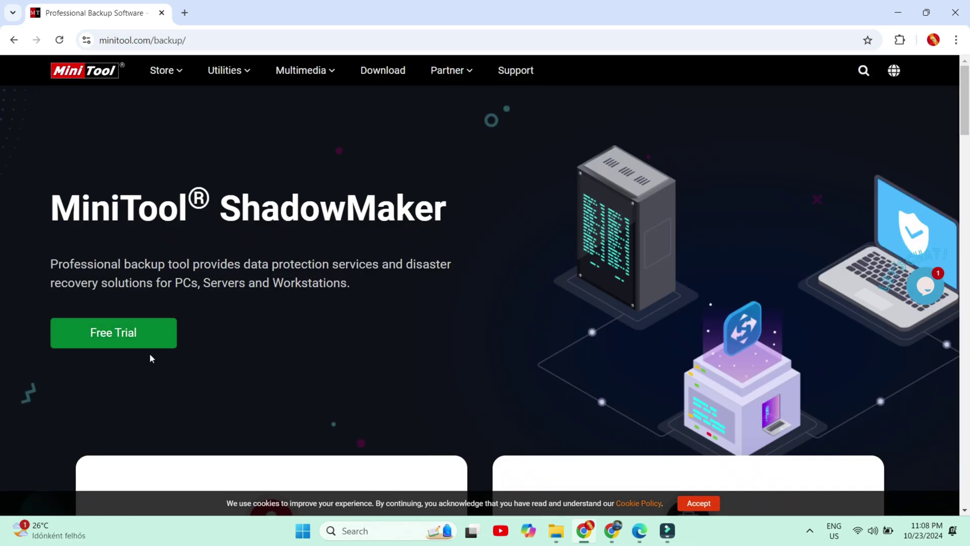
# Download the ShadowMaker free trial installer and locate the sm-online application in the Downloads folder.
pyautogui.click(81, 337)
pyautogui.click(910, 40)
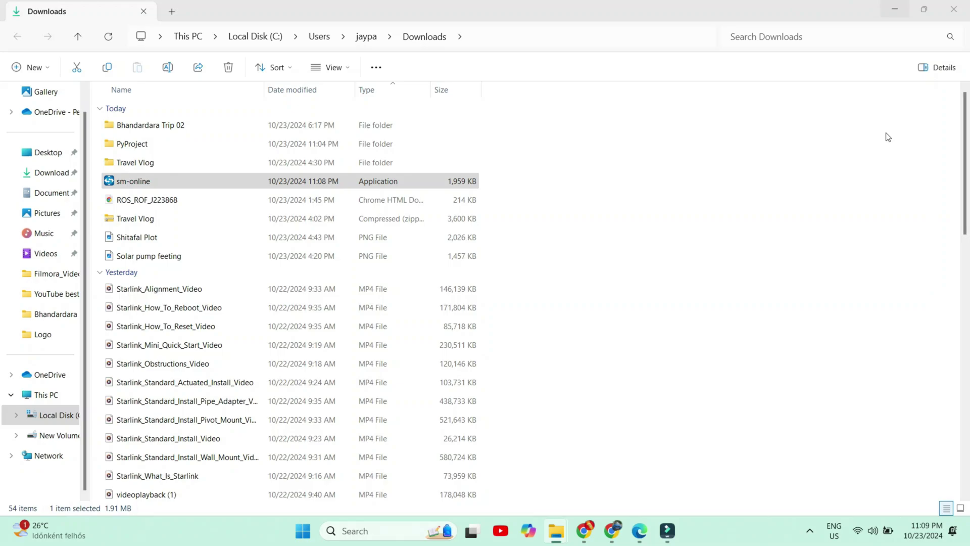
pyautogui.click(895, 9)
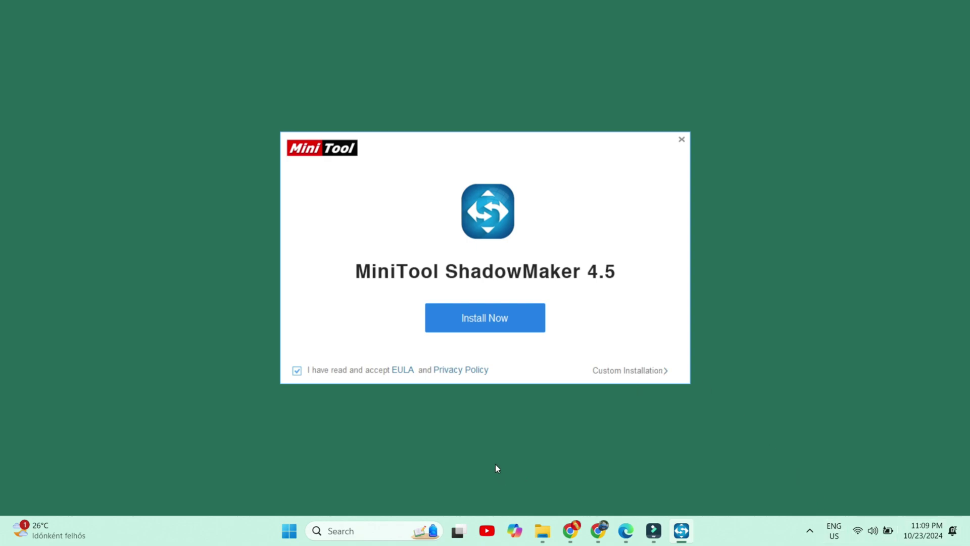
# Install MiniTool ShadowMaker 4.5 with the standard installation and launch it.
pyautogui.click(495, 320)
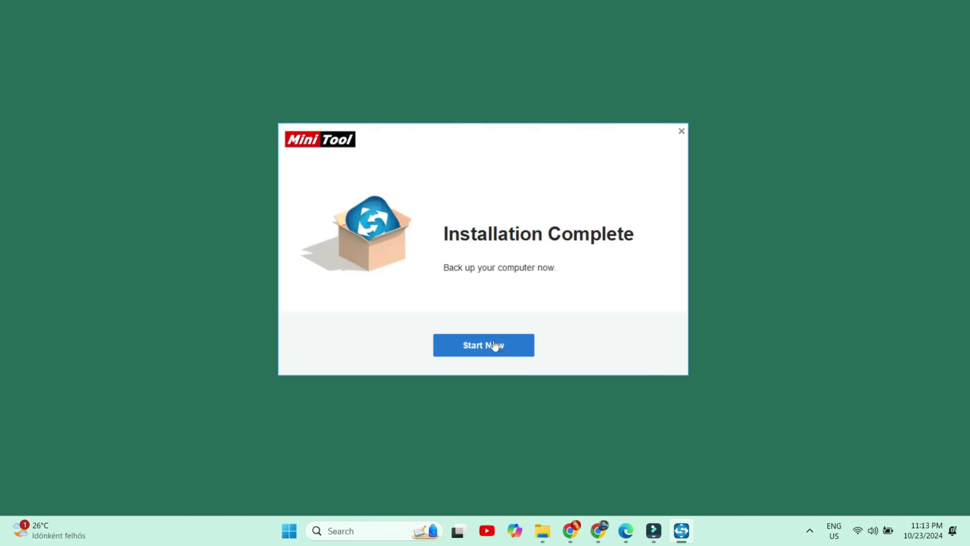
pyautogui.click(495, 345)
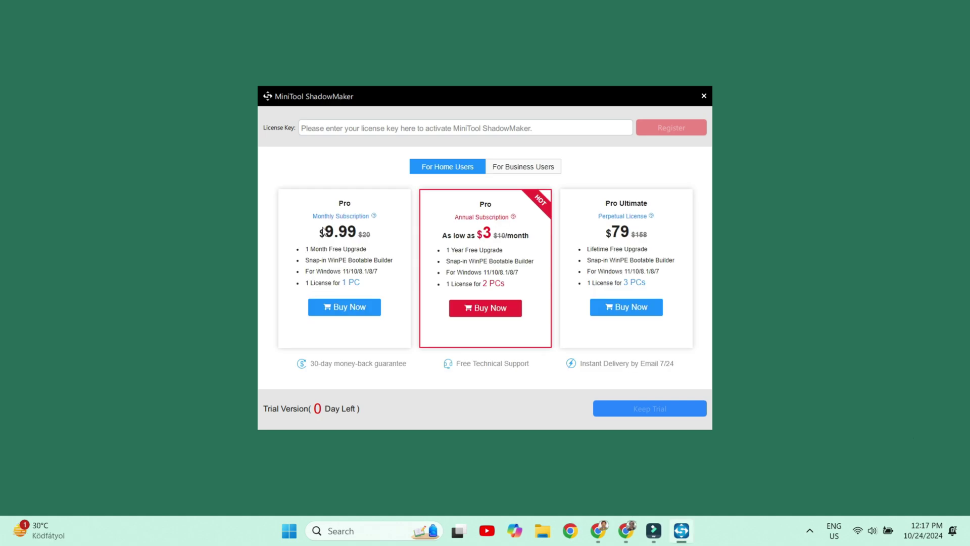
# Examine the licence types of the home user plans and of the Business Standard plan.
pyautogui.moveTo(312, 215); pyautogui.dragTo(389, 219)
pyautogui.moveTo(453, 218); pyautogui.dragTo(528, 221)
pyautogui.moveTo(598, 215); pyautogui.dragTo(654, 220)
pyautogui.click(520, 167)
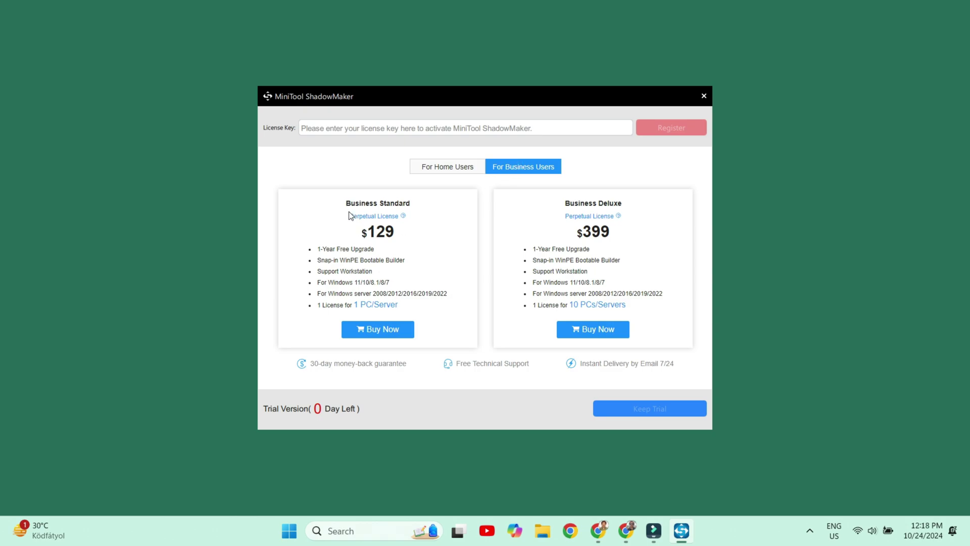
pyautogui.moveTo(351, 215); pyautogui.dragTo(425, 217)
# Open the checkout for the home users' Pro Monthly Subscription, check the included tax and payment options, and close the page.
pyautogui.click(447, 166)
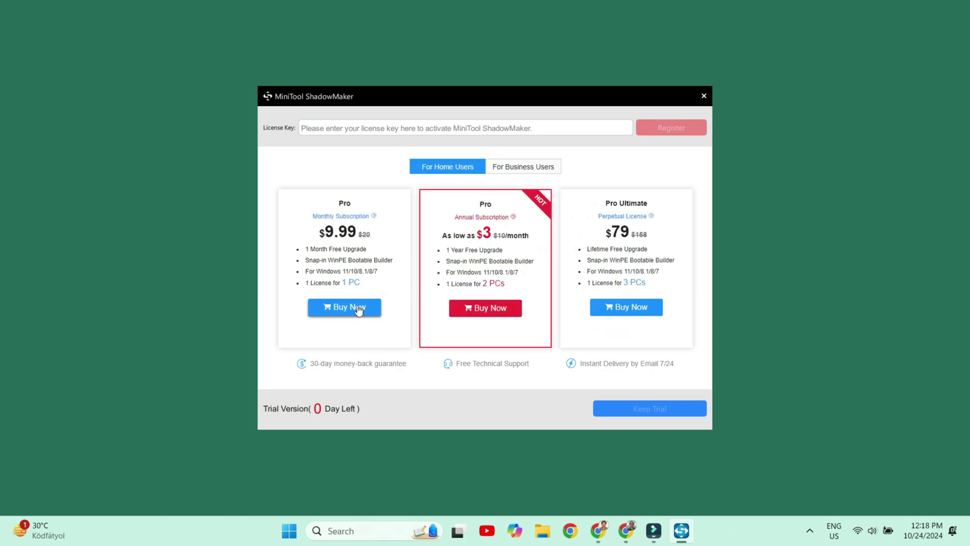
pyautogui.click(356, 309)
pyautogui.click(374, 10)
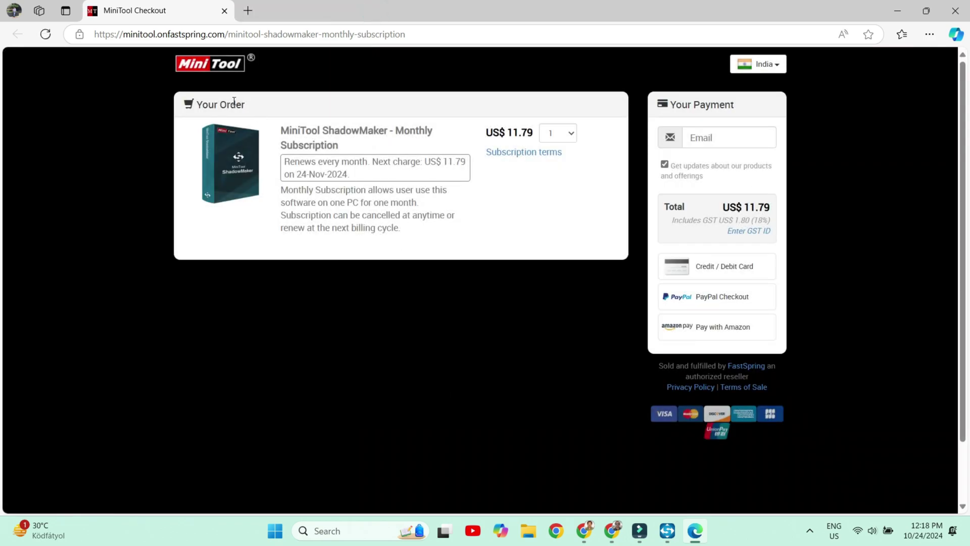
pyautogui.moveTo(735, 221); pyautogui.dragTo(771, 220)
pyautogui.click(789, 278)
pyautogui.click(955, 11)
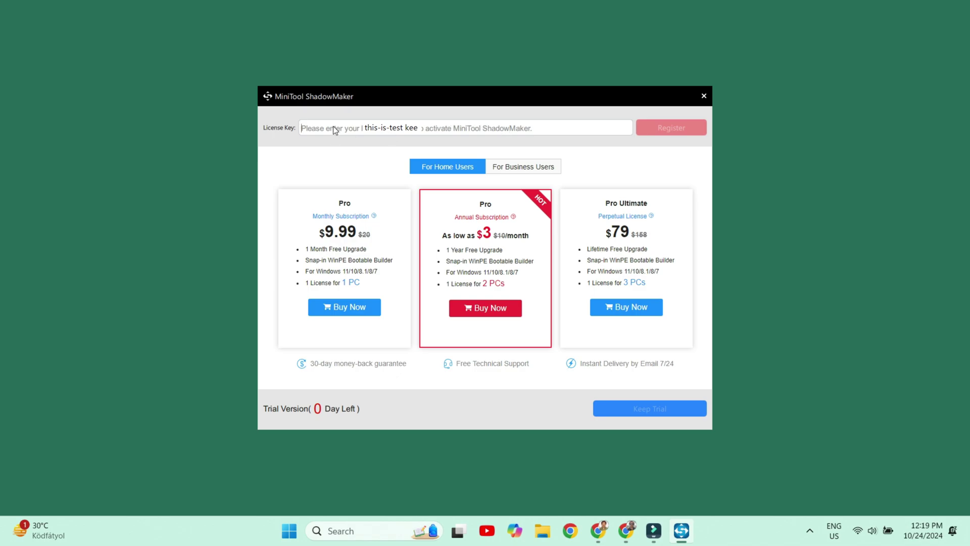
# Paste the license key into the License Key field and register MiniTool ShadowMaker.
pyautogui.hotkey('ctrl', 'v')
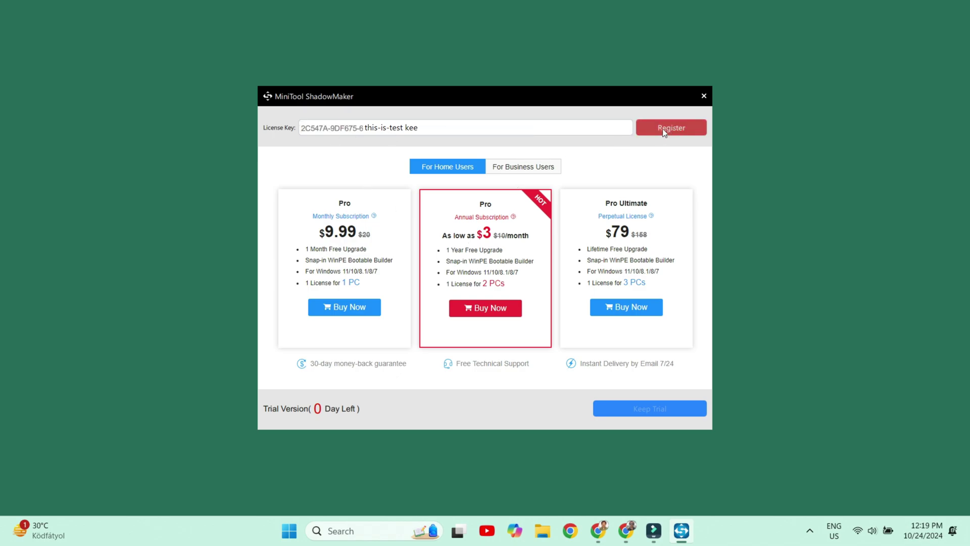
pyautogui.moveTo(471, 126); pyautogui.dragTo(281, 136)
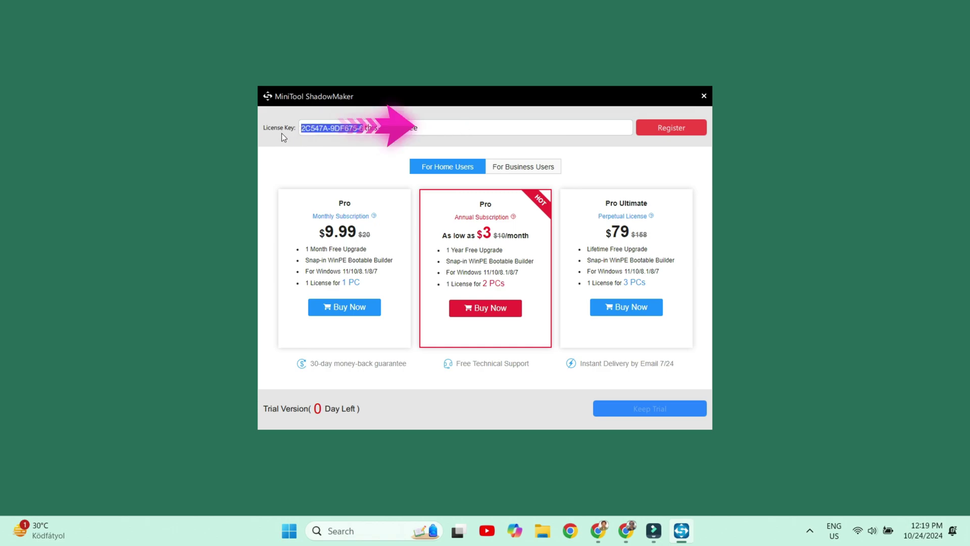
pyautogui.click(670, 127)
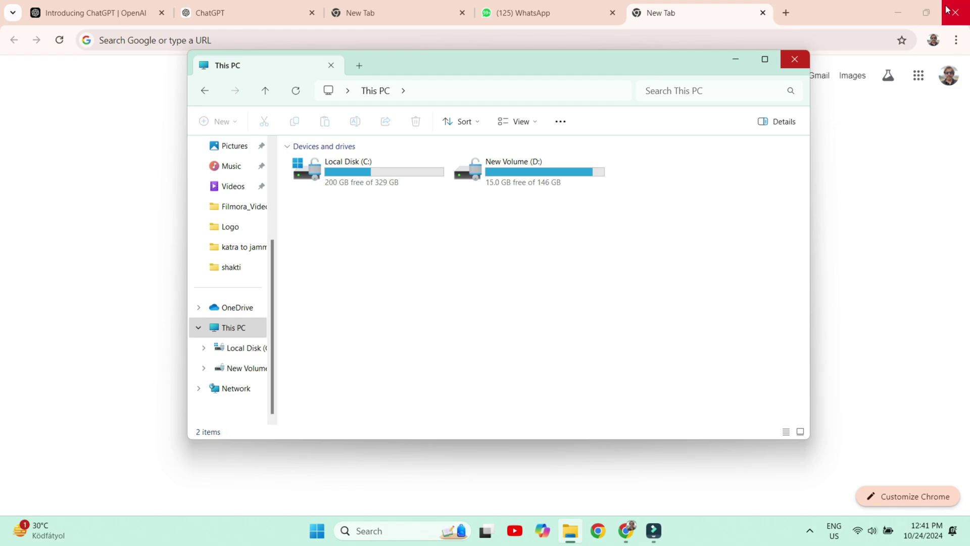
# Close the browser window and select the Test_ShadowMaker folder on Local Disk (C:) in File Explorer.
pyautogui.click(948, 10)
pyautogui.moveTo(440, 68); pyautogui.dragTo(478, 72)
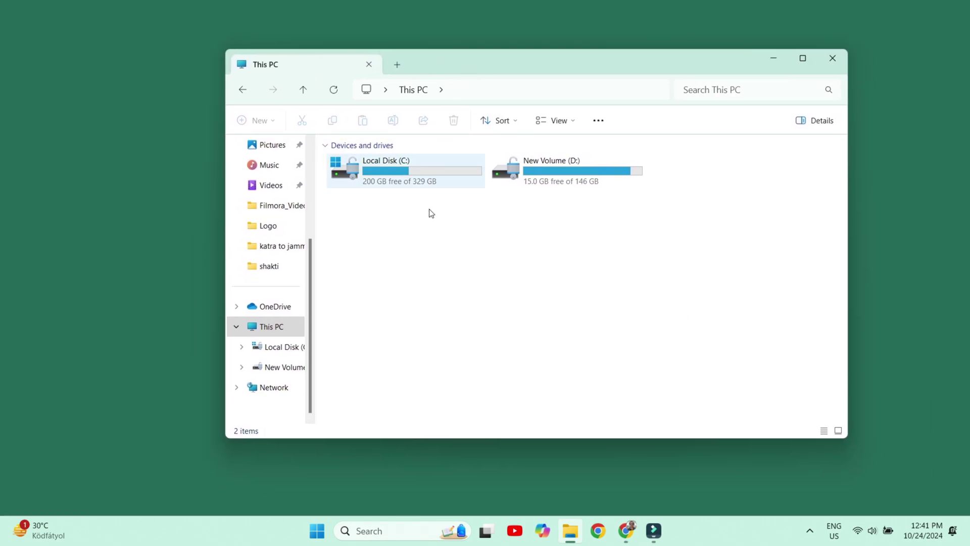
pyautogui.doubleClick(385, 175)
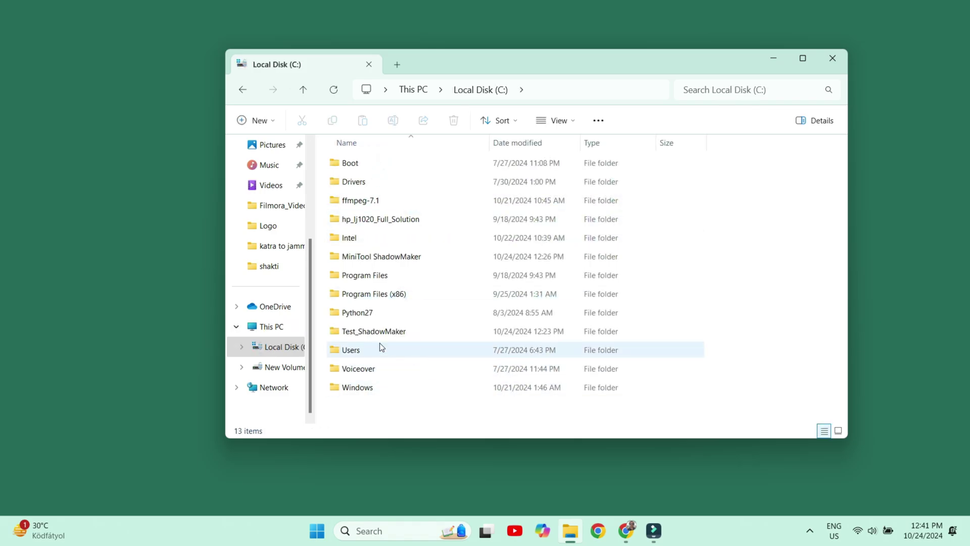
pyautogui.click(362, 334)
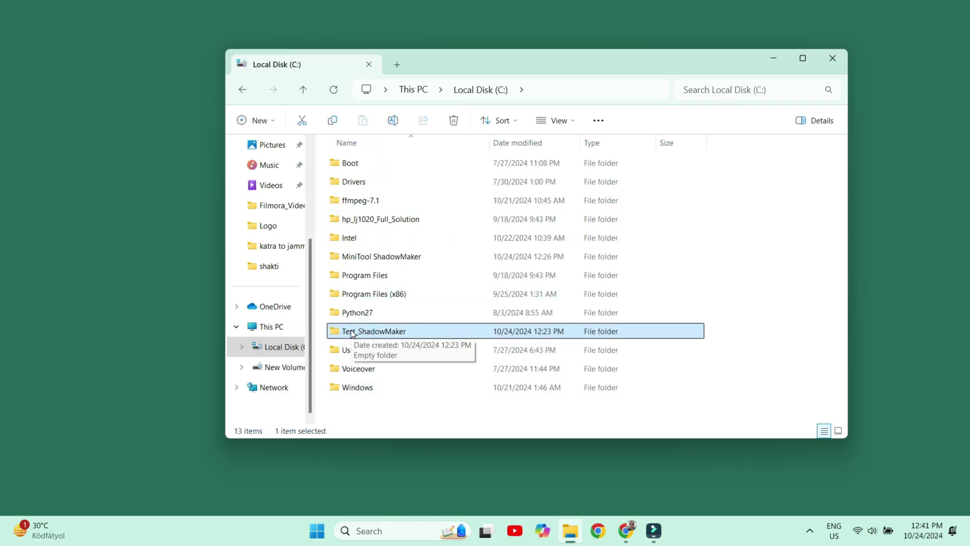
# Narrow the Local Disk (C:) window and arrange a second File Explorer window showing New Volume (D:) beside it.
pyautogui.moveTo(656, 63); pyautogui.dragTo(531, 54)
pyautogui.moveTo(723, 172); pyautogui.dragTo(590, 199)
pyautogui.middleClick(570, 531)
pyautogui.doubleClick(672, 167)
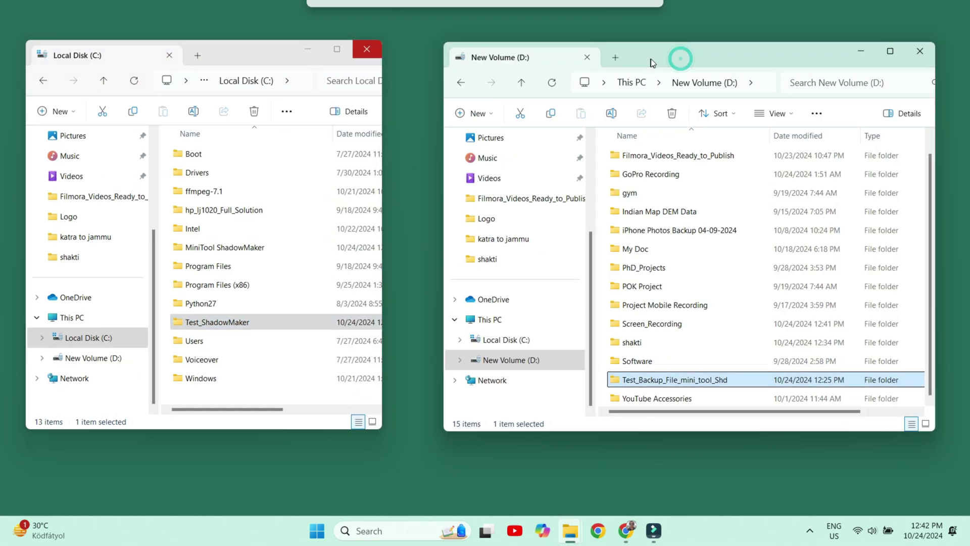
pyautogui.moveTo(657, 61); pyautogui.dragTo(680, 60)
pyautogui.moveTo(467, 188); pyautogui.dragTo(559, 188)
pyautogui.moveTo(793, 48); pyautogui.dragTo(777, 53)
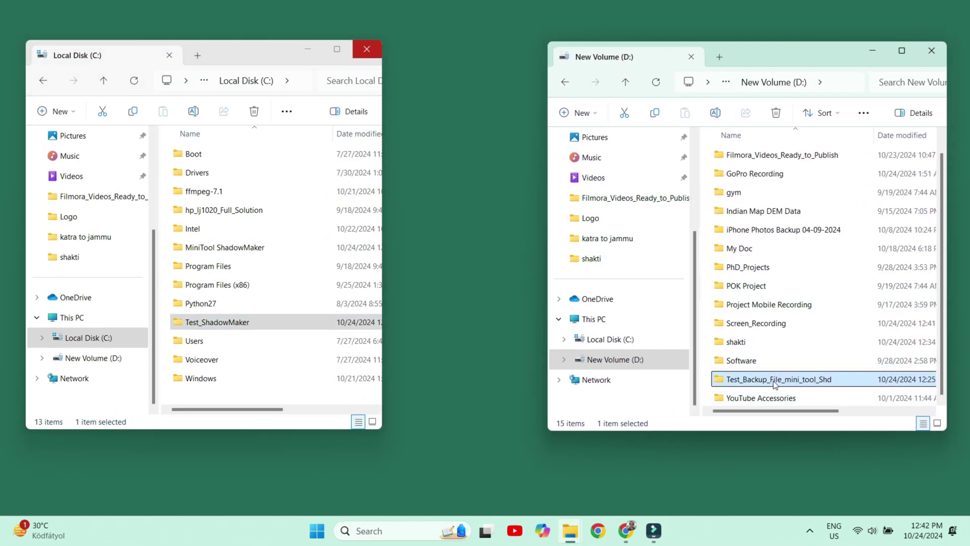
# Create a text document named test_backup_file inside the Test_ShadowMaker folder on Local Disk (C:).
pyautogui.click(221, 328)
pyautogui.doubleClick(214, 323)
pyautogui.rightClick(223, 277)
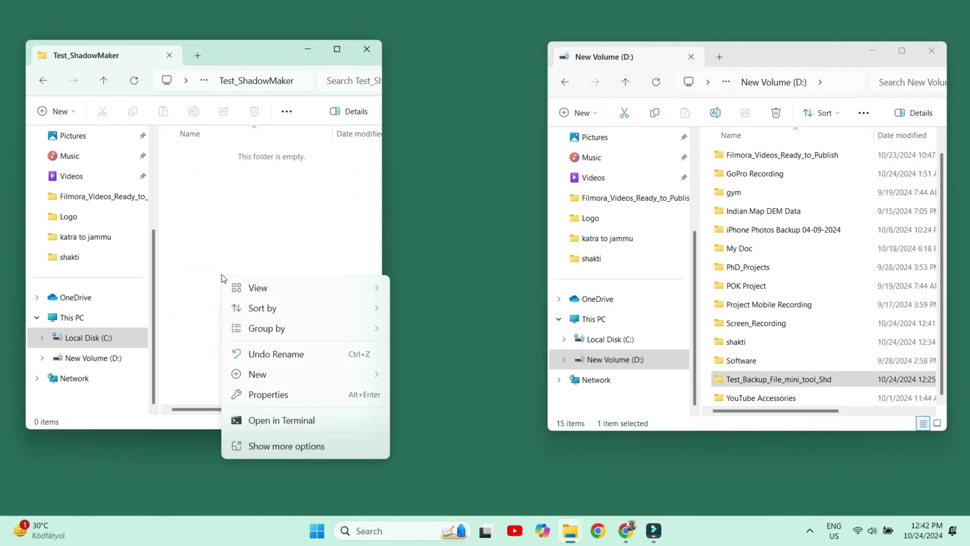
pyautogui.moveTo(258, 380)
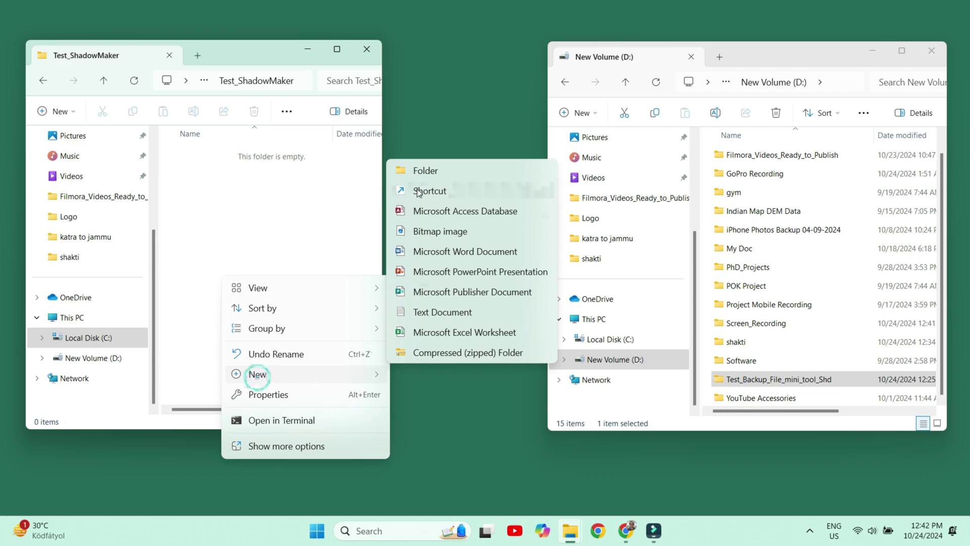
pyautogui.click(423, 315)
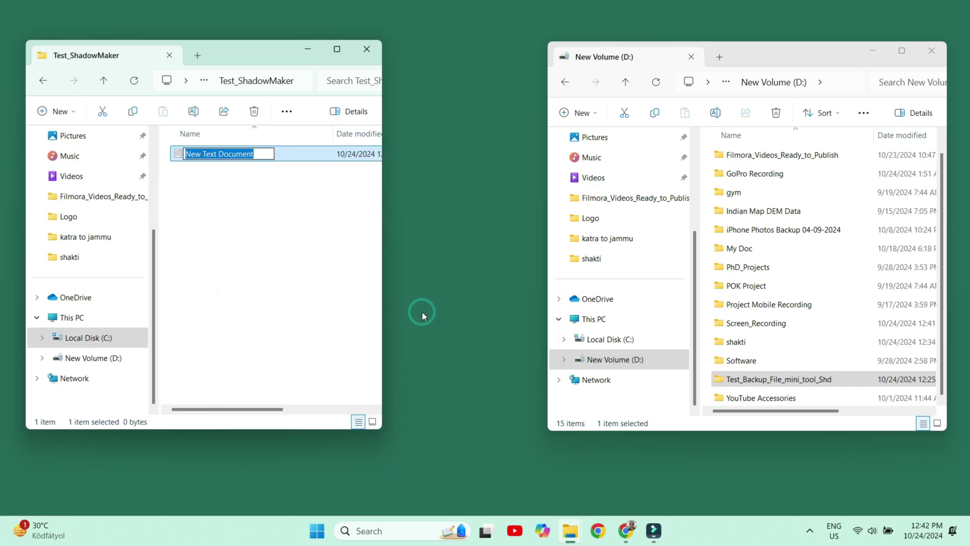
pyautogui.write('test')
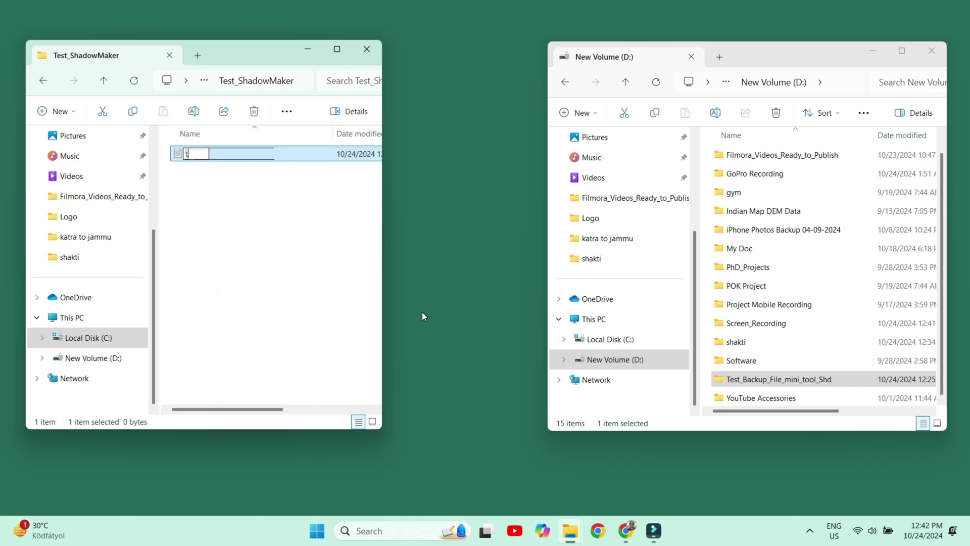
pyautogui.write('_backup_file')
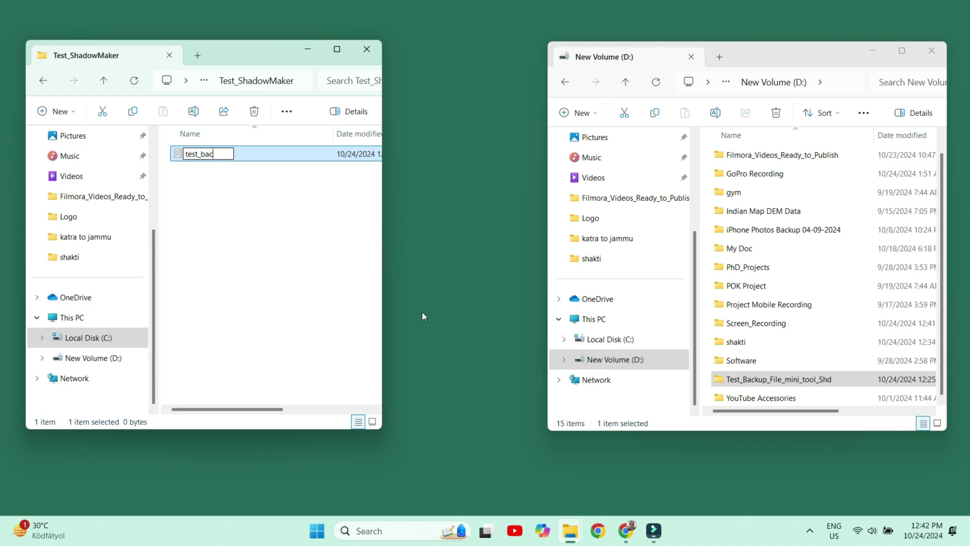
# Open the Test_Backup_File_mini_tool_Shd folder on New Volume (D:) and shift its window slightly.
pyautogui.doubleClick(778, 379)
pyautogui.moveTo(741, 51); pyautogui.dragTo(743, 46)
pyautogui.click(521, 313)
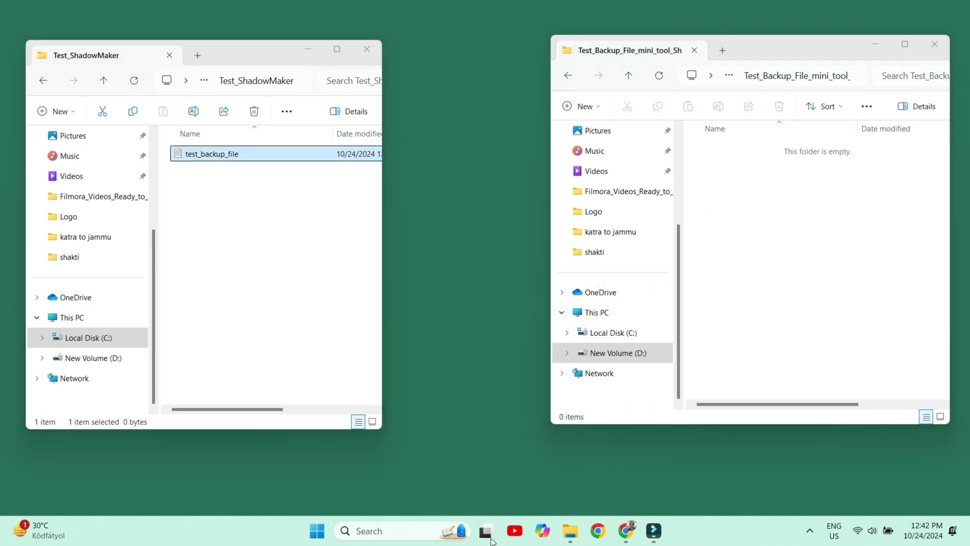
# Launch MiniTool ShadowMaker, maximize its window and show the Home page.
pyautogui.click(392, 531)
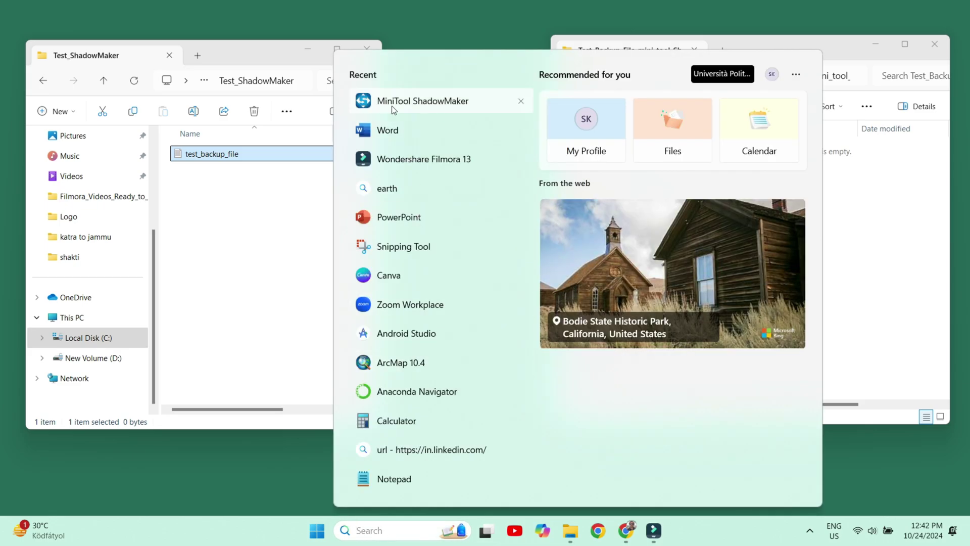
pyautogui.click(405, 104)
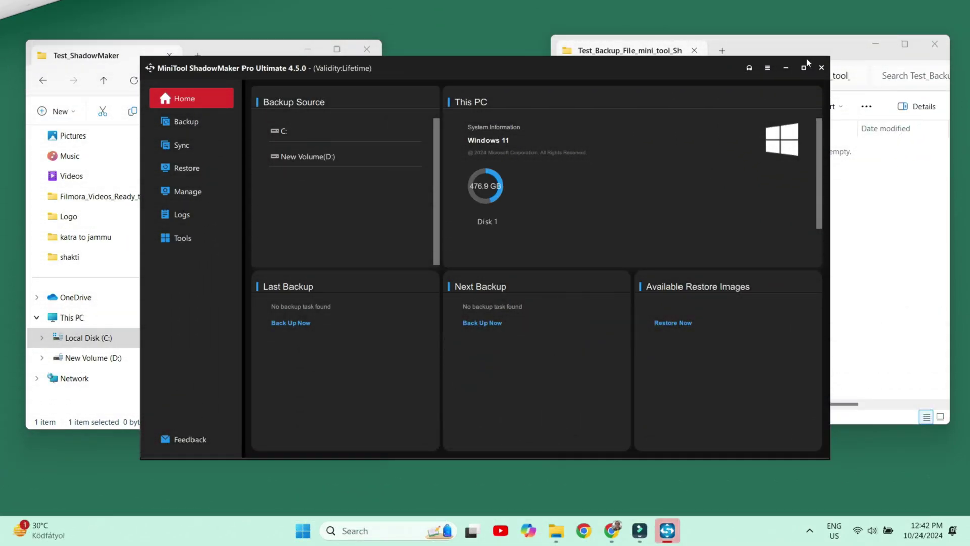
pyautogui.click(804, 66)
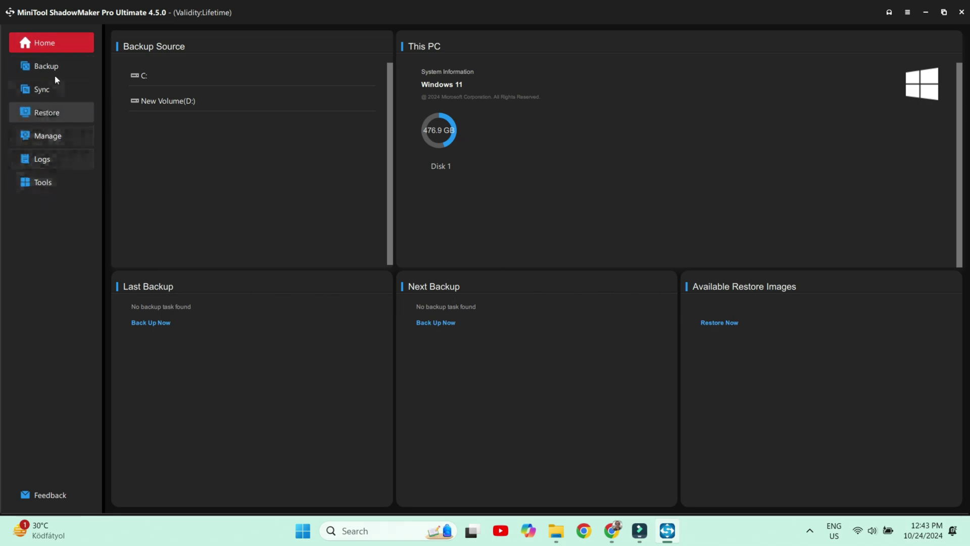
pyautogui.click(55, 44)
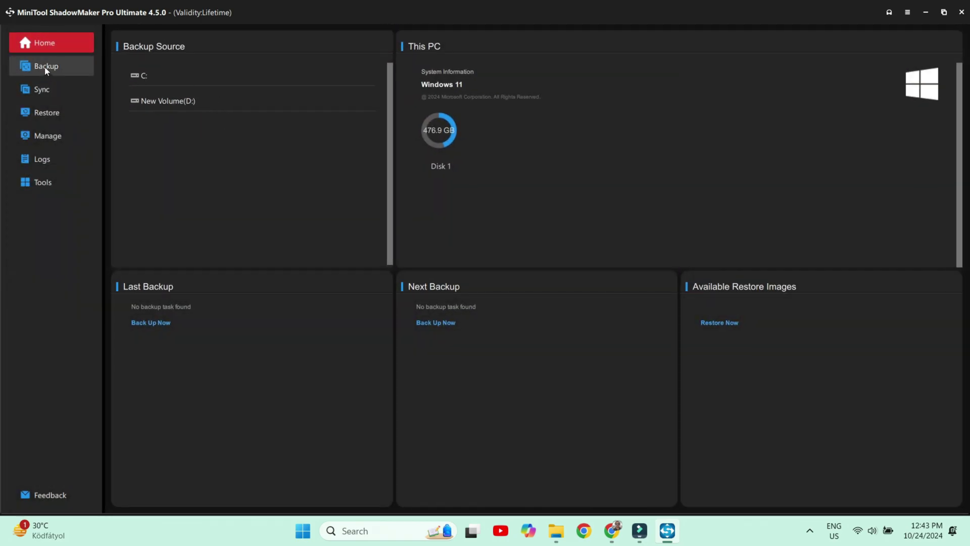
# Go to the Backup page and choose Folders and Files as the source type.
pyautogui.click(46, 68)
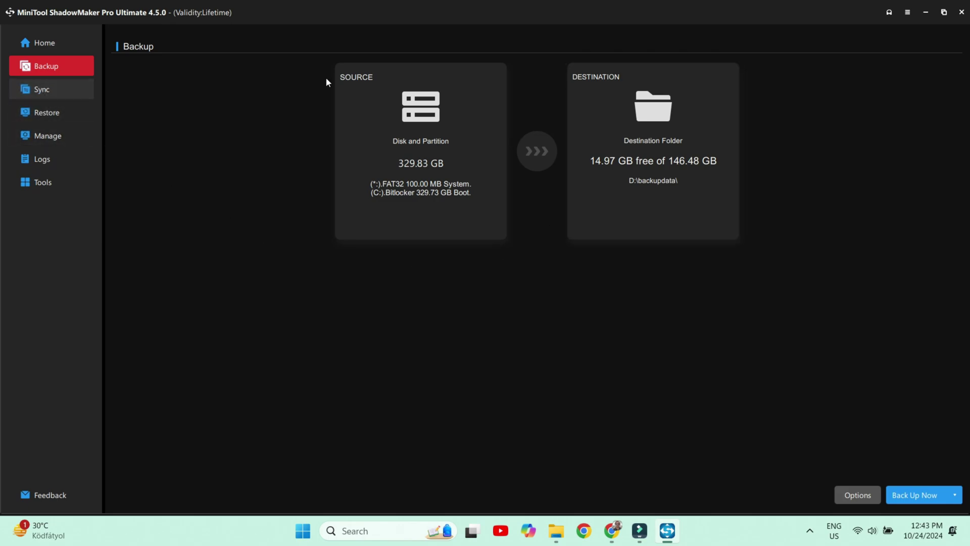
pyautogui.click(359, 86)
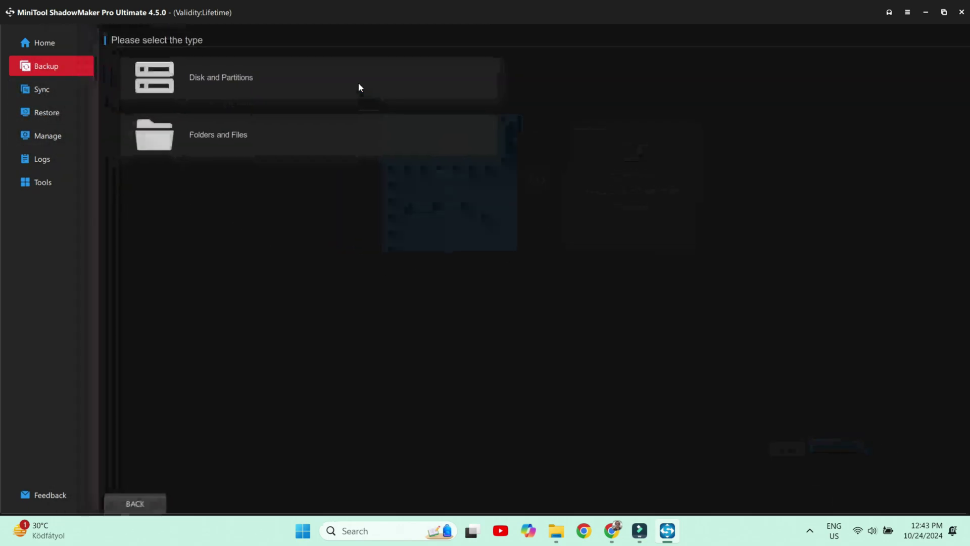
pyautogui.click(230, 134)
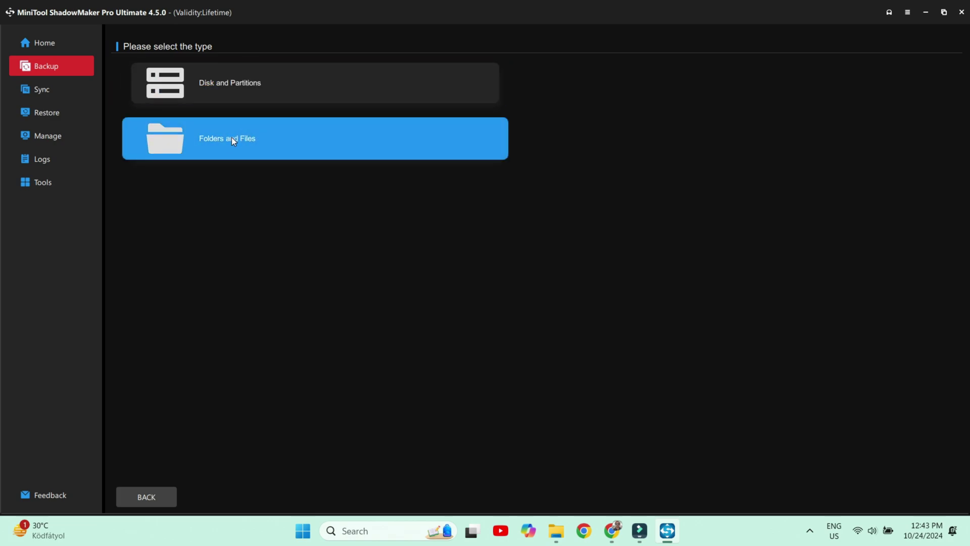
pyautogui.click(233, 139)
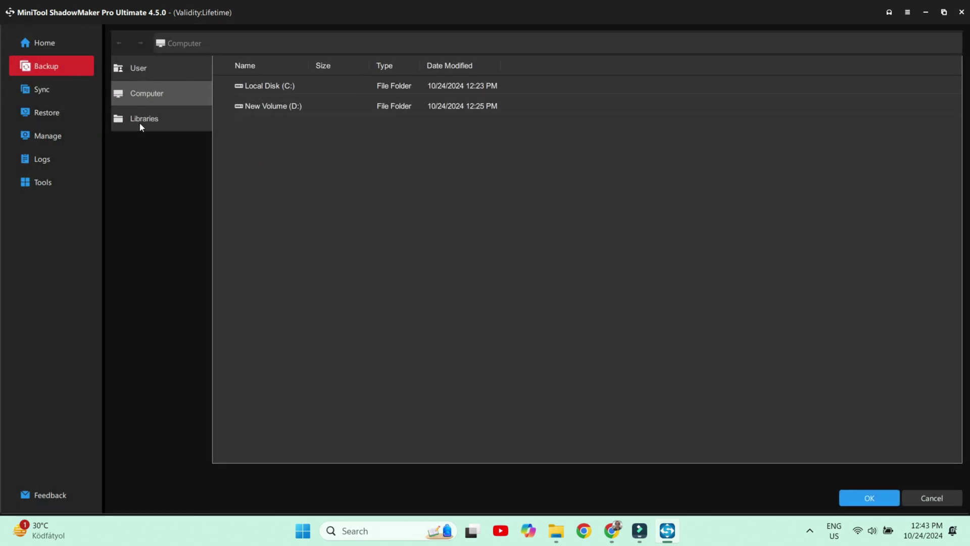
# Look through the User, Computer and Libraries source locations and open Local Disk (C:) for the source selection.
pyautogui.click(145, 70)
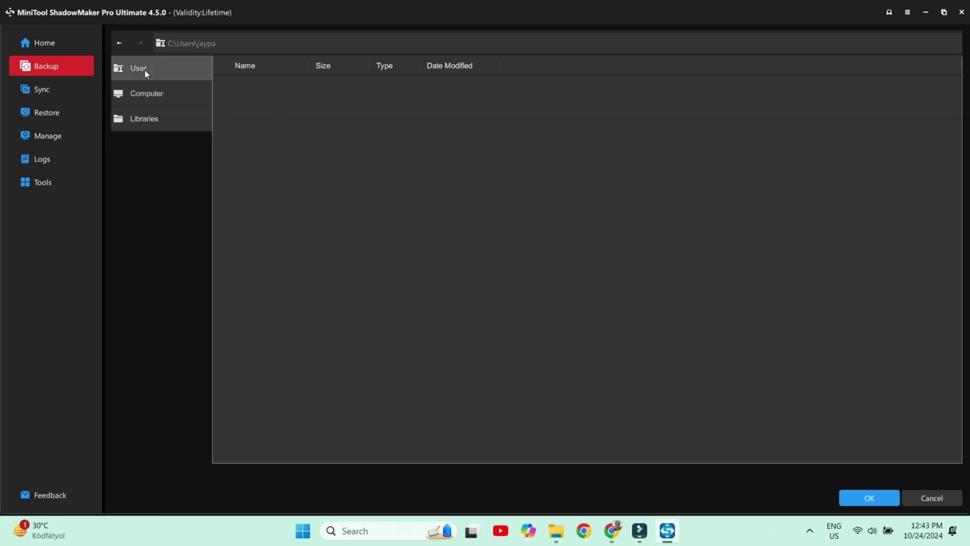
pyautogui.click(149, 96)
pyautogui.click(150, 120)
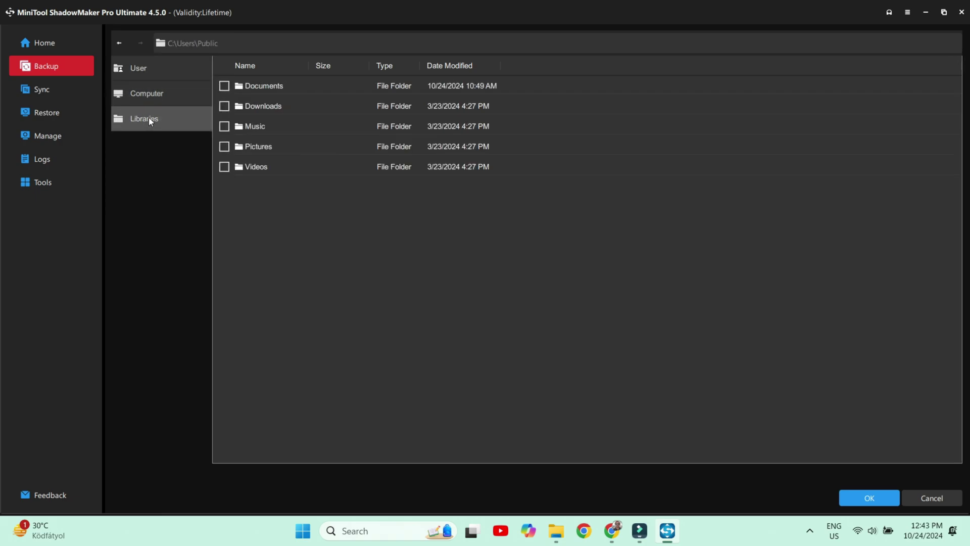
pyautogui.click(155, 100)
pyautogui.doubleClick(290, 85)
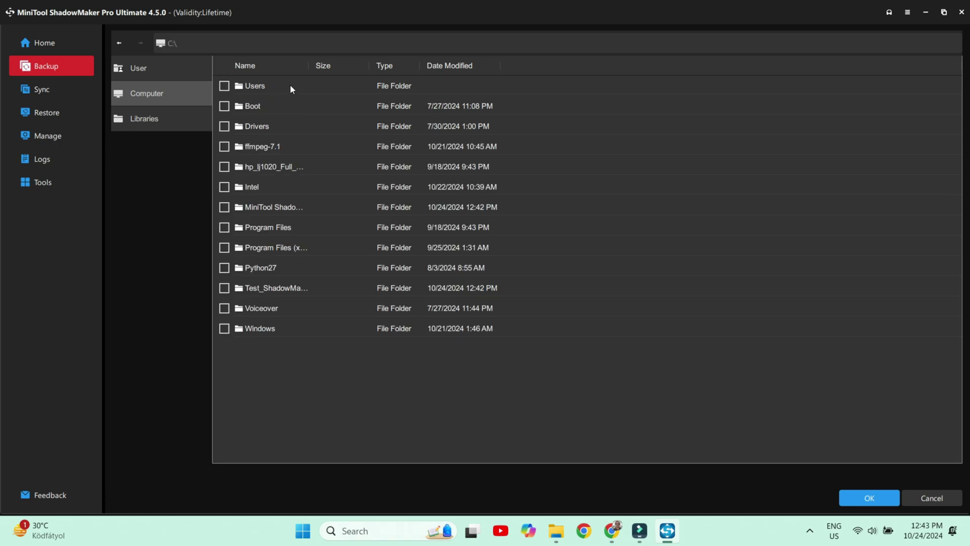
# Check test_backup_file in the Test_ShadowMaker folder in File Explorer, and set C:\Test_ShadowMaker as the backup source.
pyautogui.moveTo(556, 530)
pyautogui.click(515, 455)
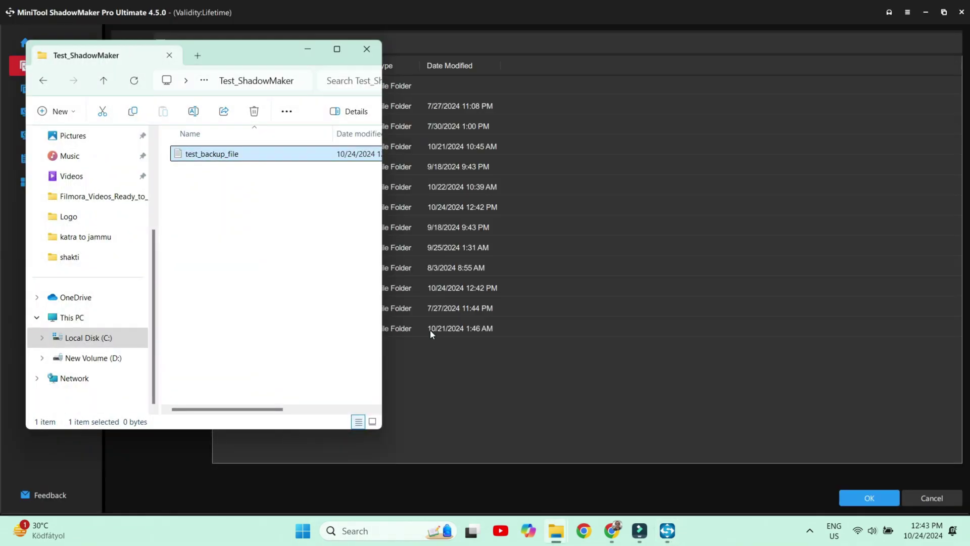
pyautogui.click(104, 79)
pyautogui.click(104, 79)
pyautogui.doubleClick(236, 157)
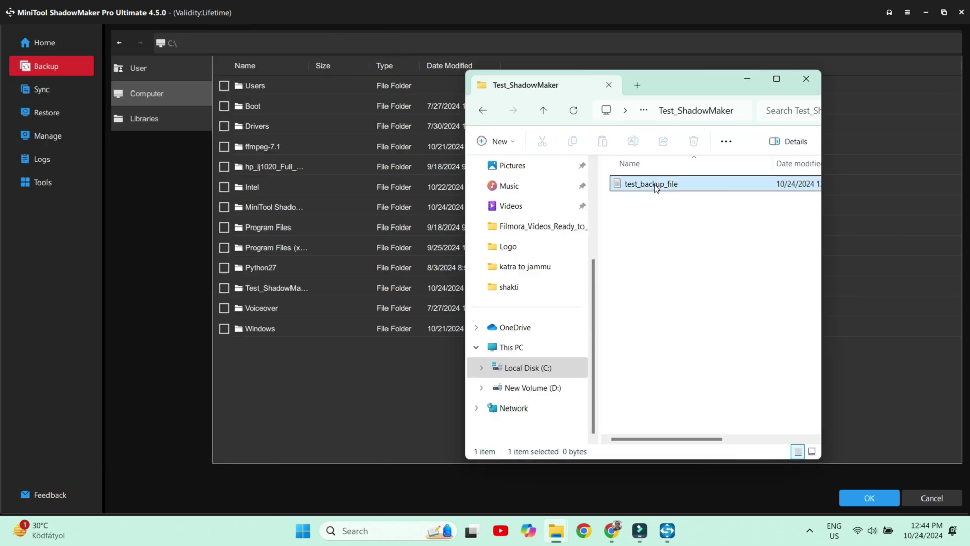
pyautogui.click(656, 186)
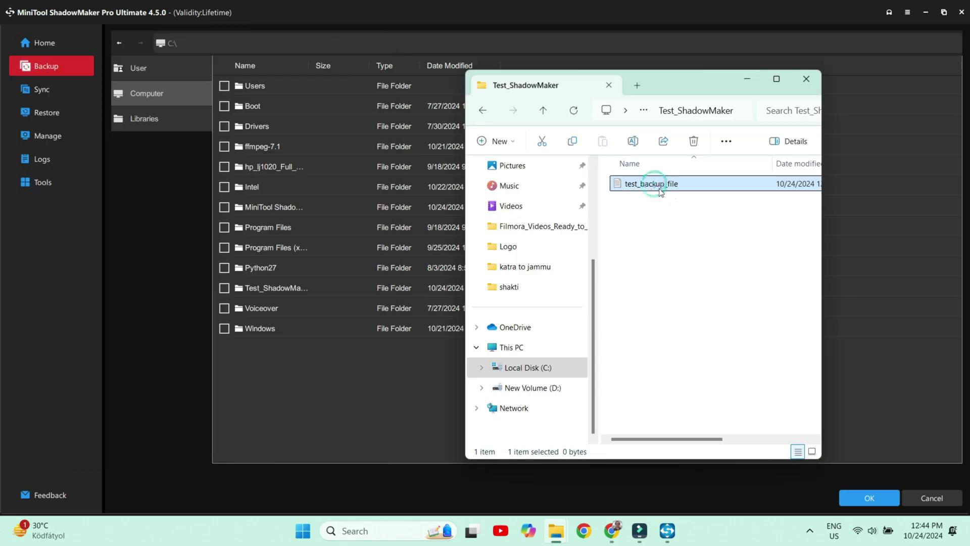
pyautogui.click(747, 78)
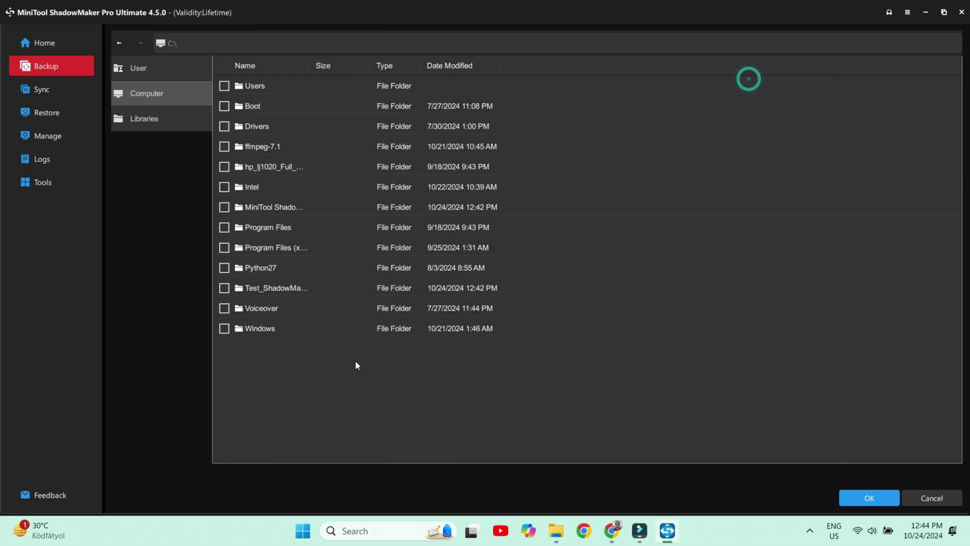
pyautogui.click(225, 287)
pyautogui.click(878, 493)
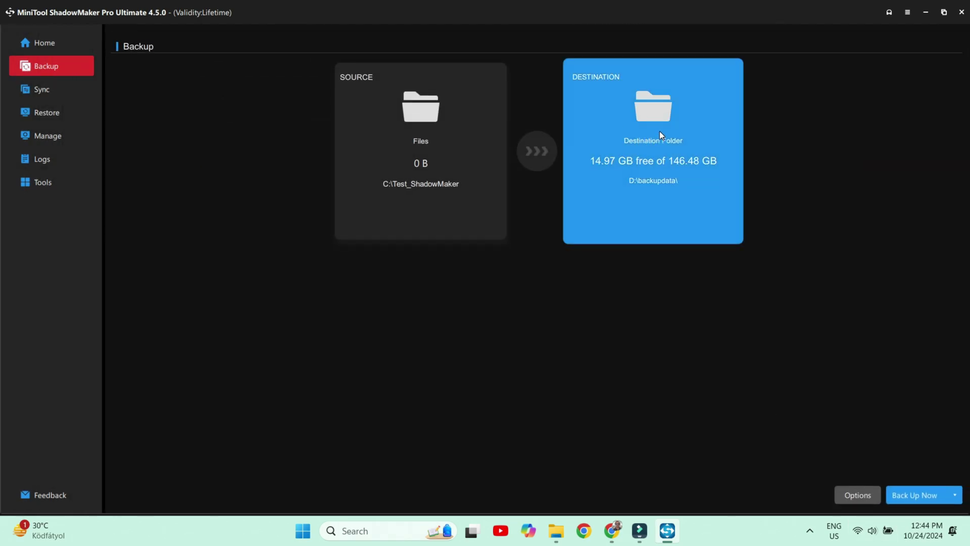
# Set D:\Test_Backup_File_mini_tool_Shd as the backup destination, checking the folder in File Explorer, and run the backup immediately.
pyautogui.click(660, 134)
pyautogui.click(241, 352)
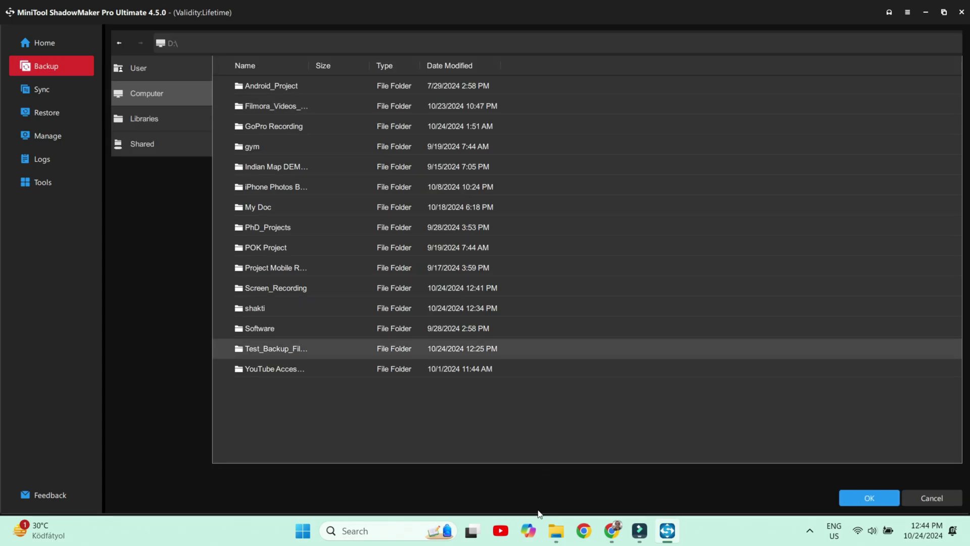
pyautogui.moveTo(560, 531)
pyautogui.click(595, 479)
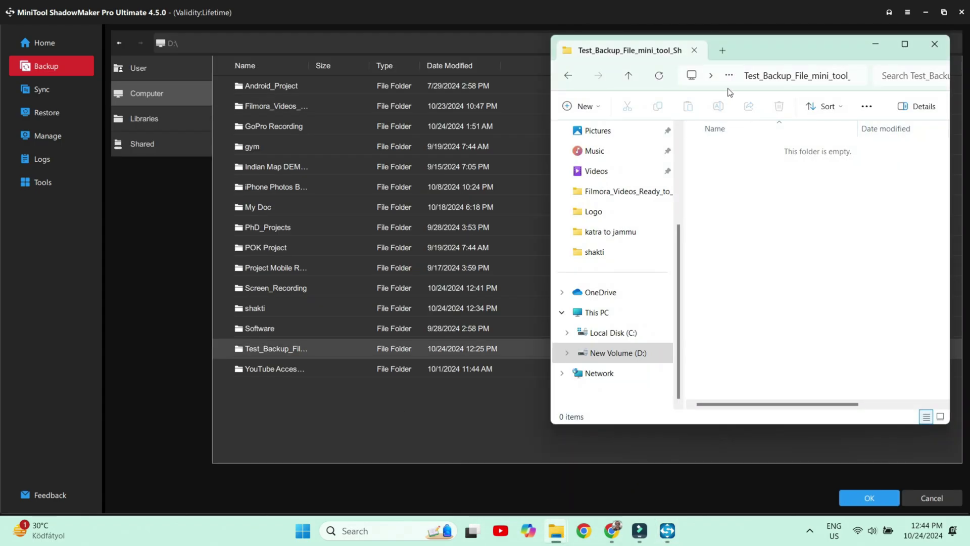
pyautogui.click(630, 76)
pyautogui.click(628, 75)
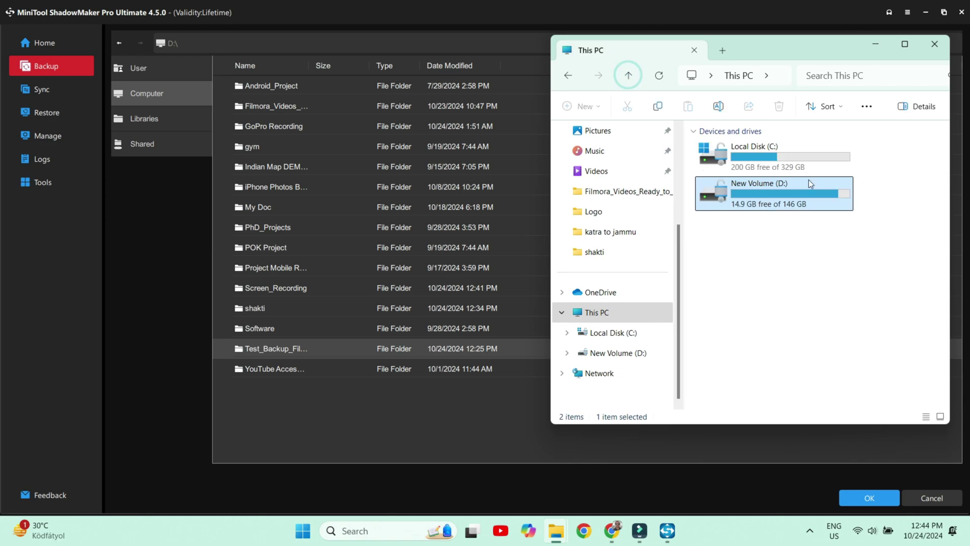
pyautogui.doubleClick(788, 194)
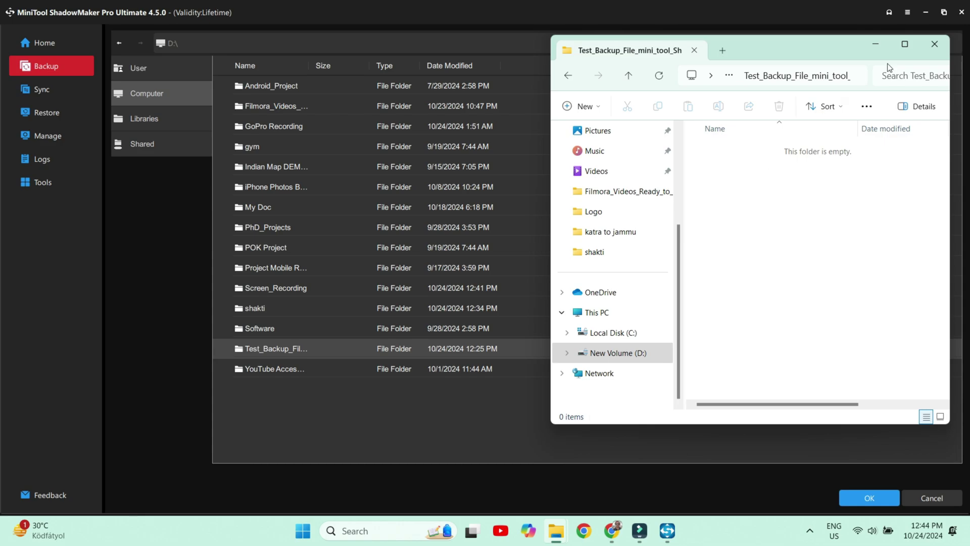
pyautogui.click(881, 43)
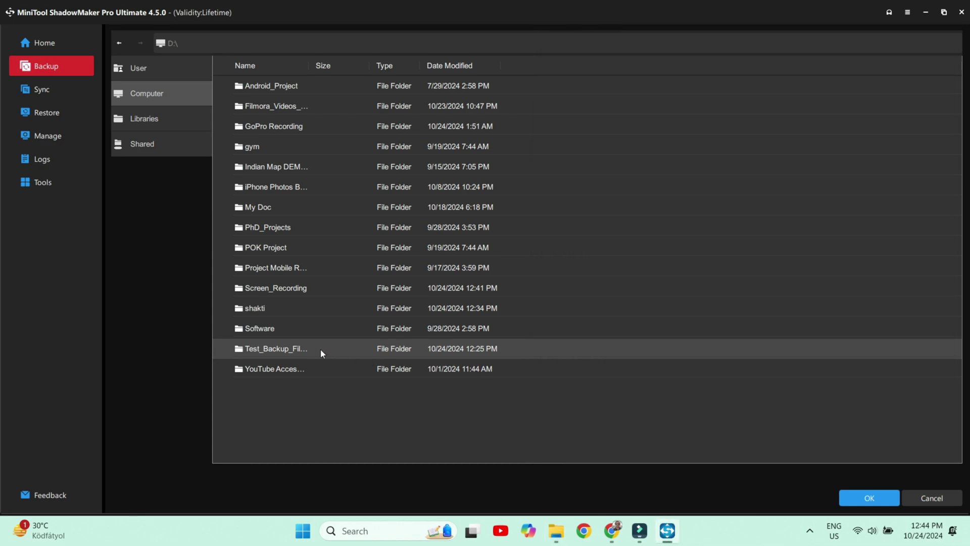
pyautogui.click(855, 497)
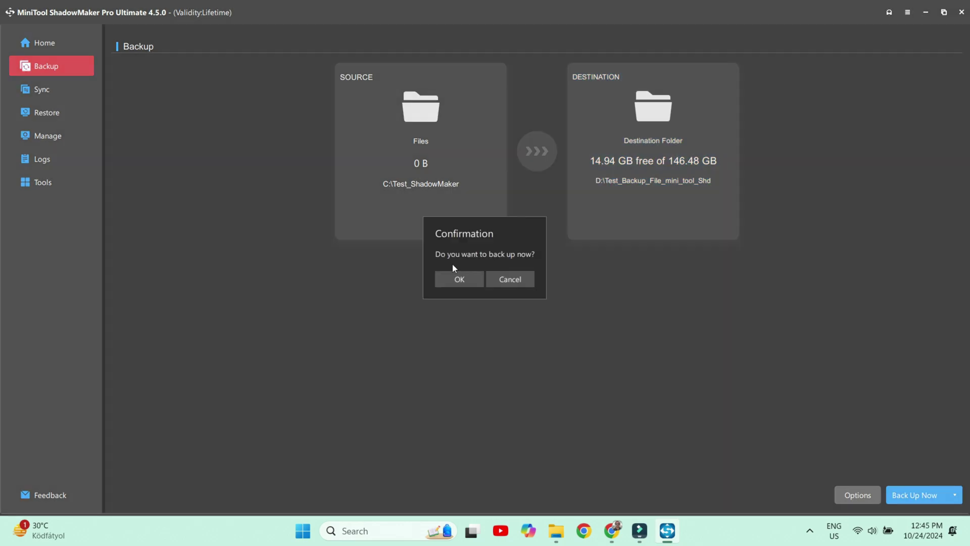
pyautogui.click(458, 279)
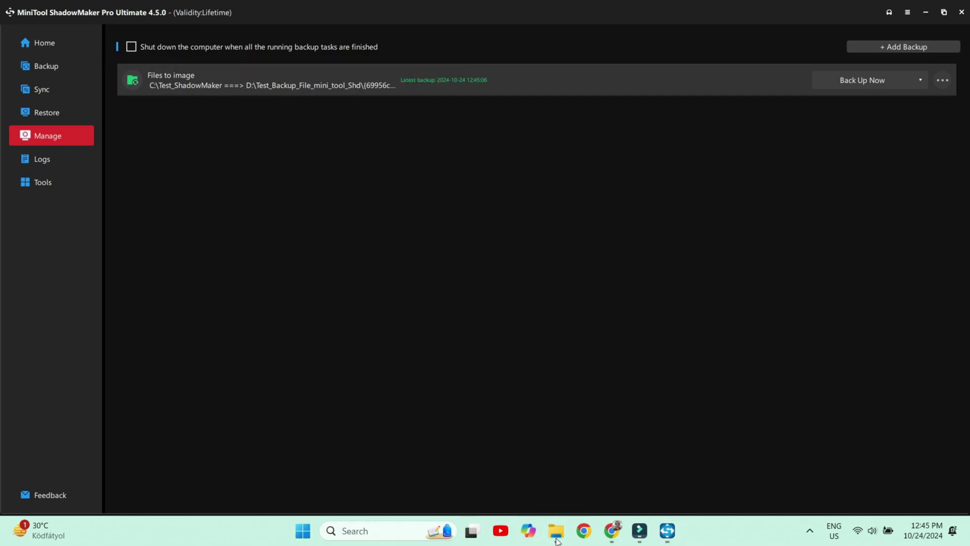
# Place the source and destination folders side by side in File Explorer and inspect the files in the new backup folder.
pyautogui.moveTo(557, 540)
pyautogui.click(614, 460)
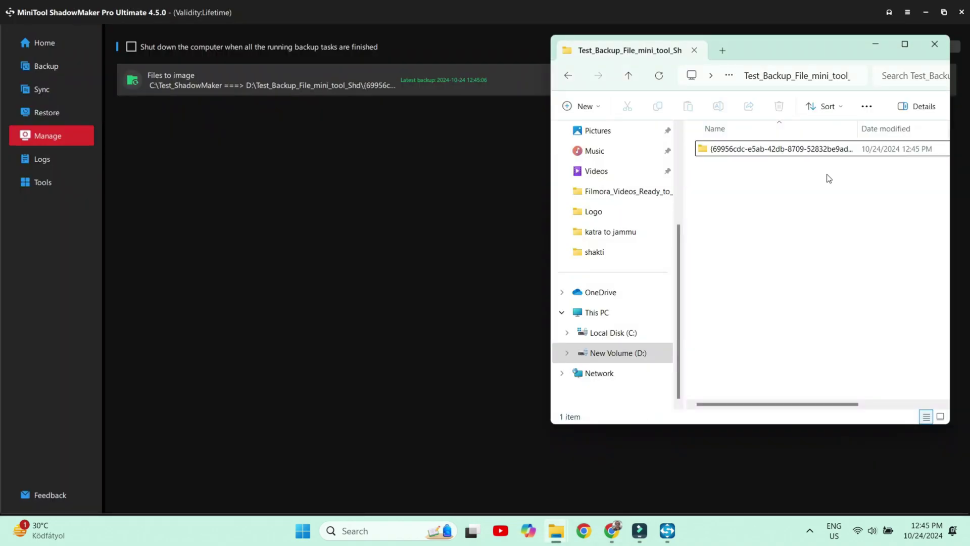
pyautogui.moveTo(556, 531)
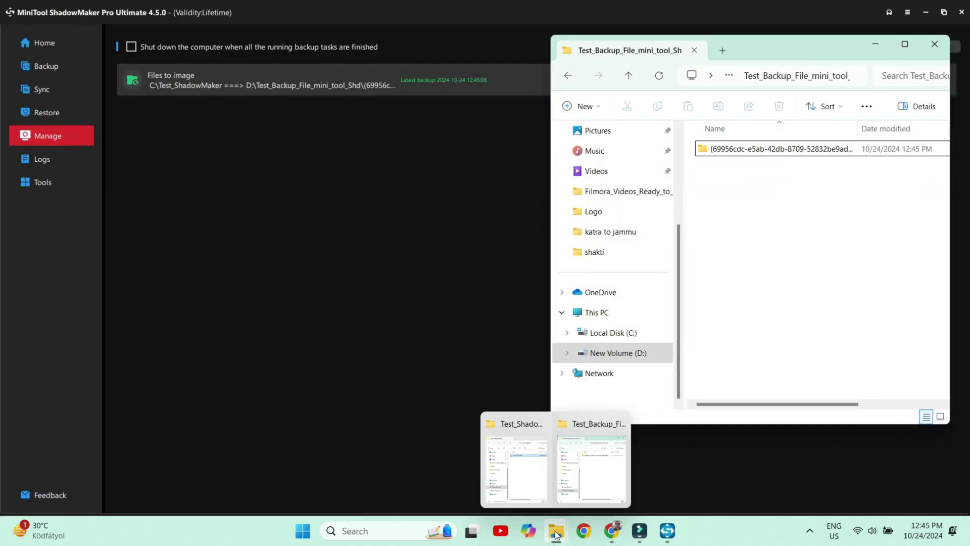
pyautogui.click(520, 429)
pyautogui.moveTo(681, 90); pyautogui.dragTo(410, 104)
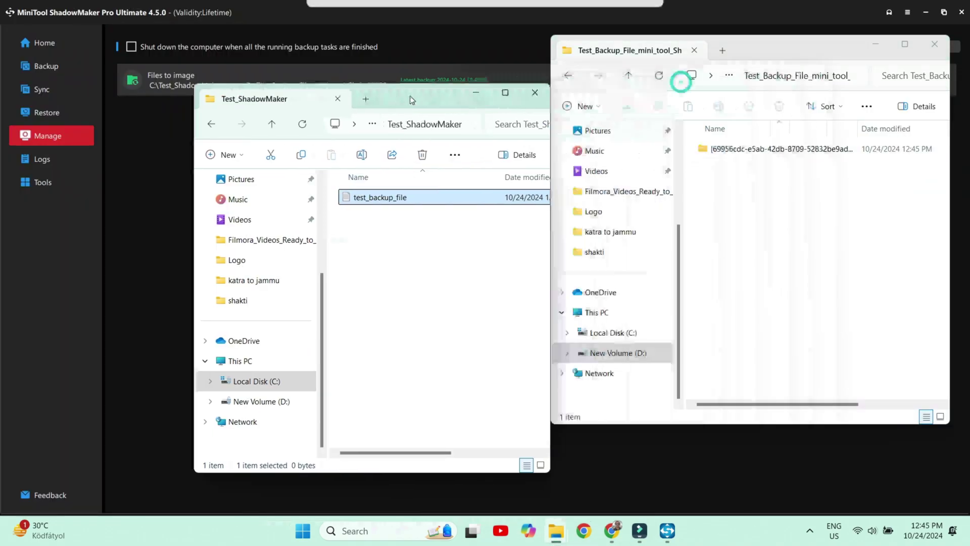
pyautogui.click(753, 154)
pyautogui.doubleClick(753, 152)
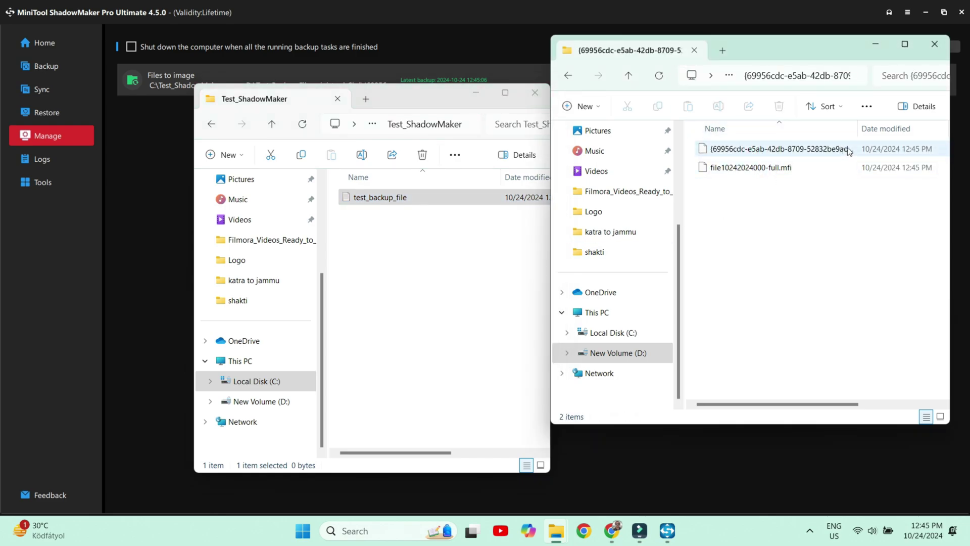
pyautogui.moveTo(859, 127); pyautogui.dragTo(911, 127)
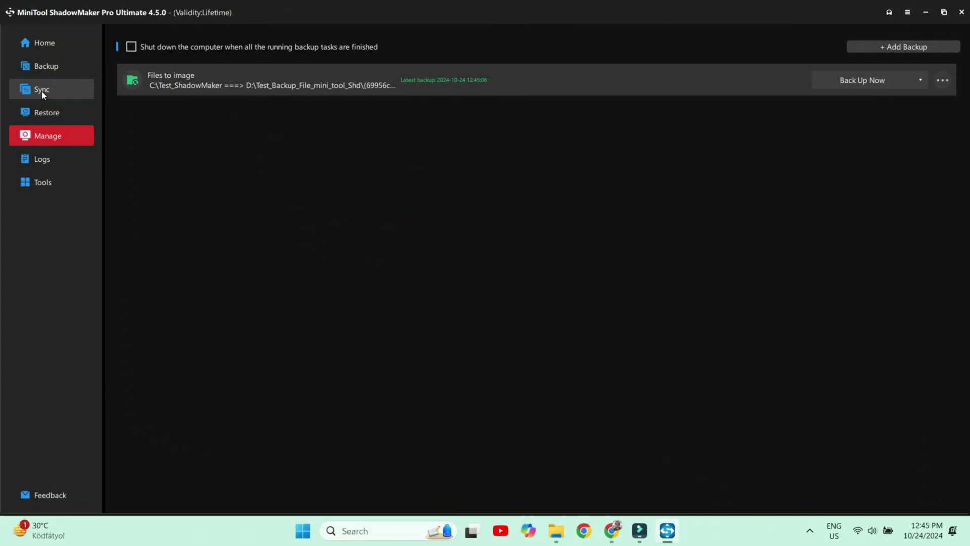
# Set the D:\Test_Backup_File_mini_tool_Shd folder as the source for a file sync.
pyautogui.click(42, 90)
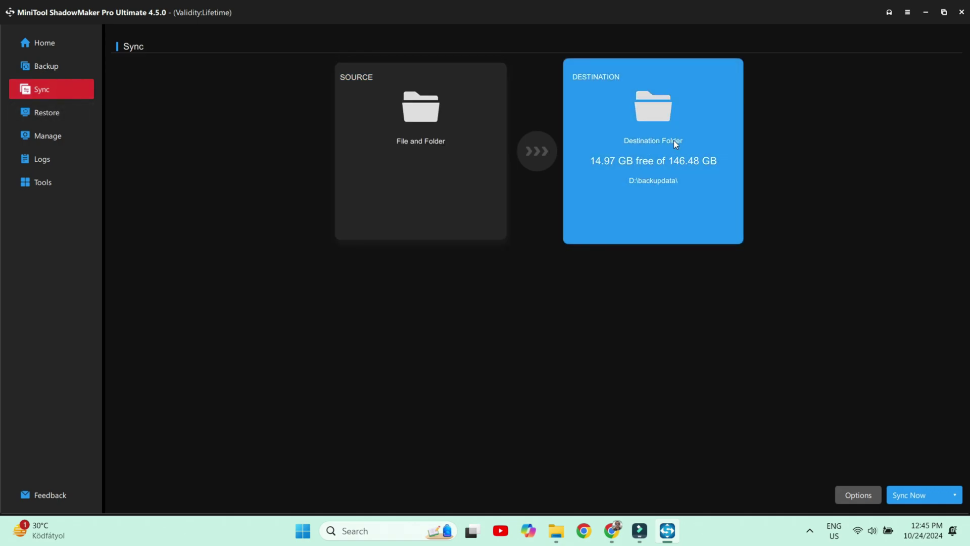
pyautogui.click(411, 119)
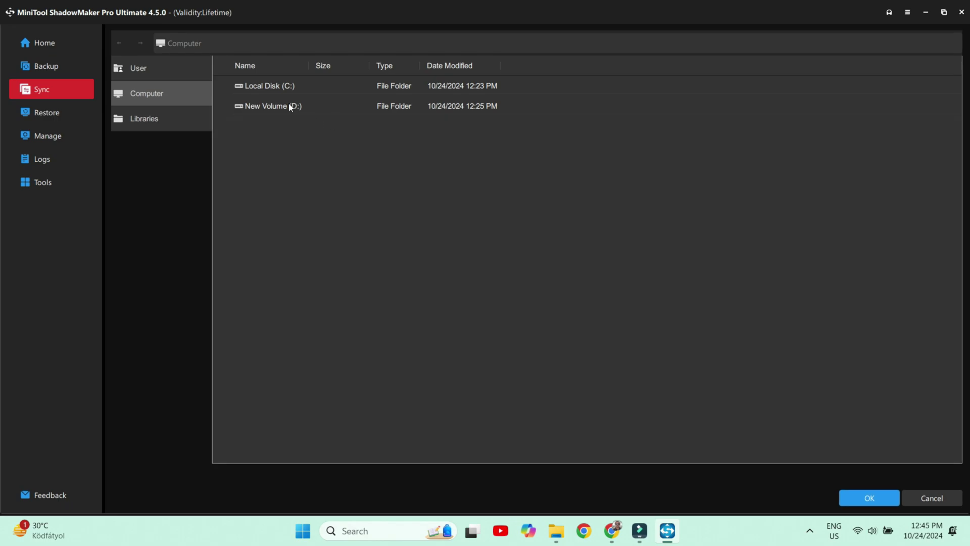
pyautogui.doubleClick(290, 107)
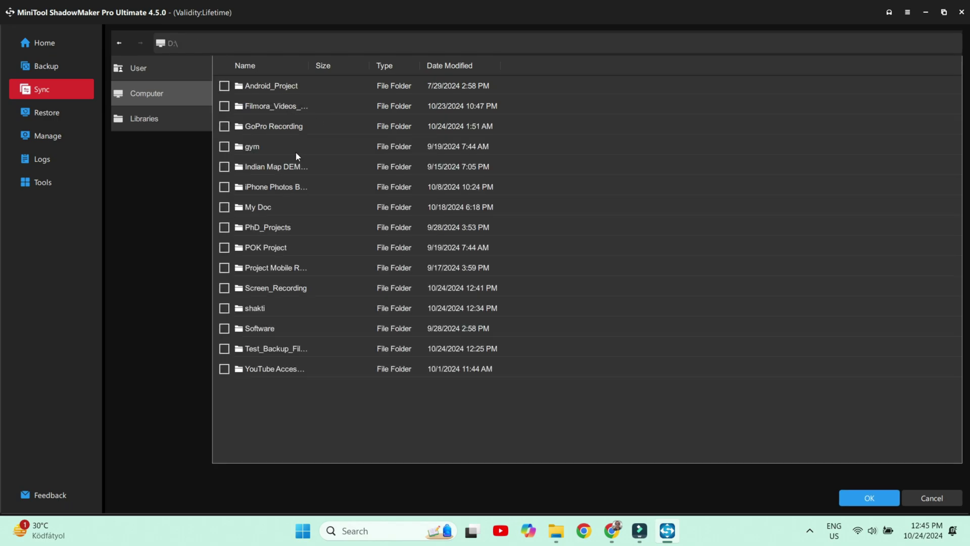
pyautogui.click(225, 349)
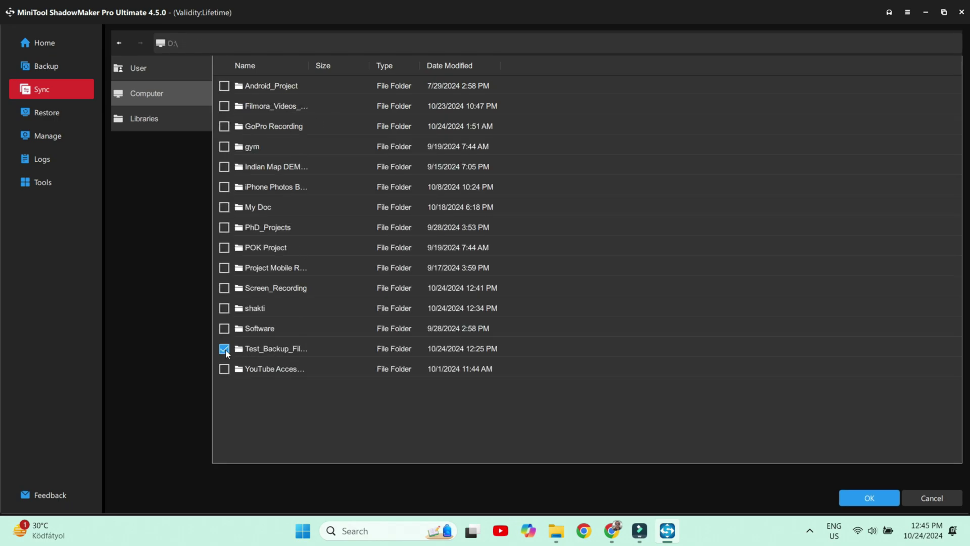
pyautogui.click(862, 496)
# Set C:\Test_ShadowMaker as the sync destination and run the sync immediately.
pyautogui.click(662, 113)
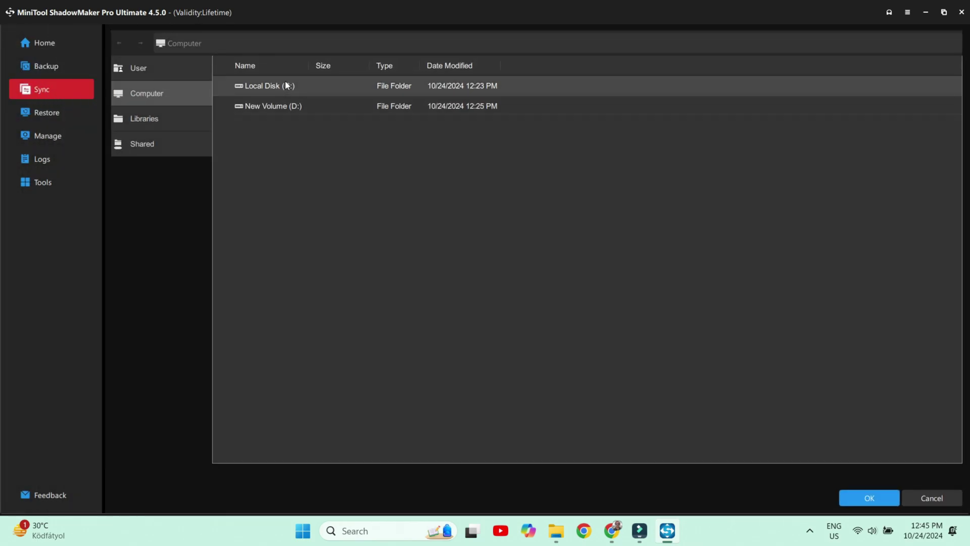
pyautogui.doubleClick(285, 86)
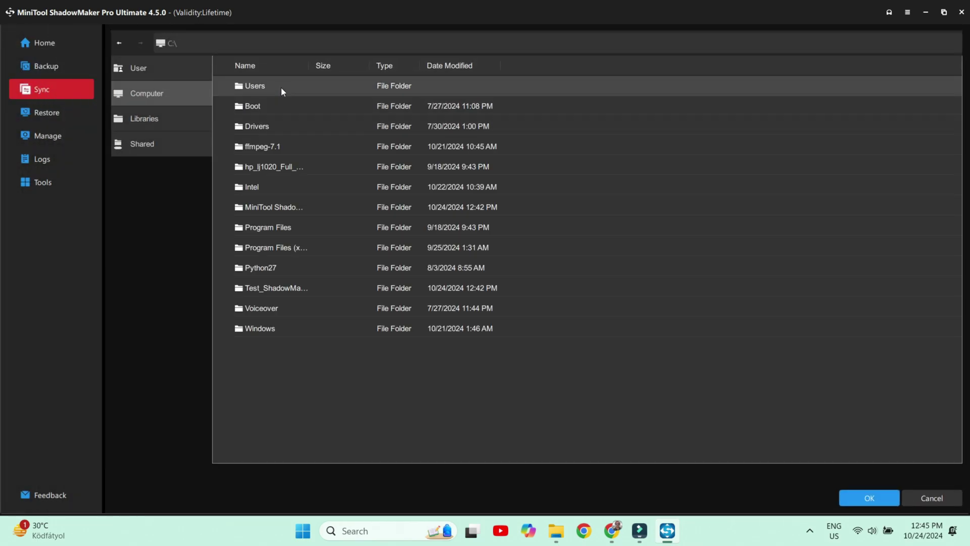
pyautogui.click(248, 288)
pyautogui.click(854, 498)
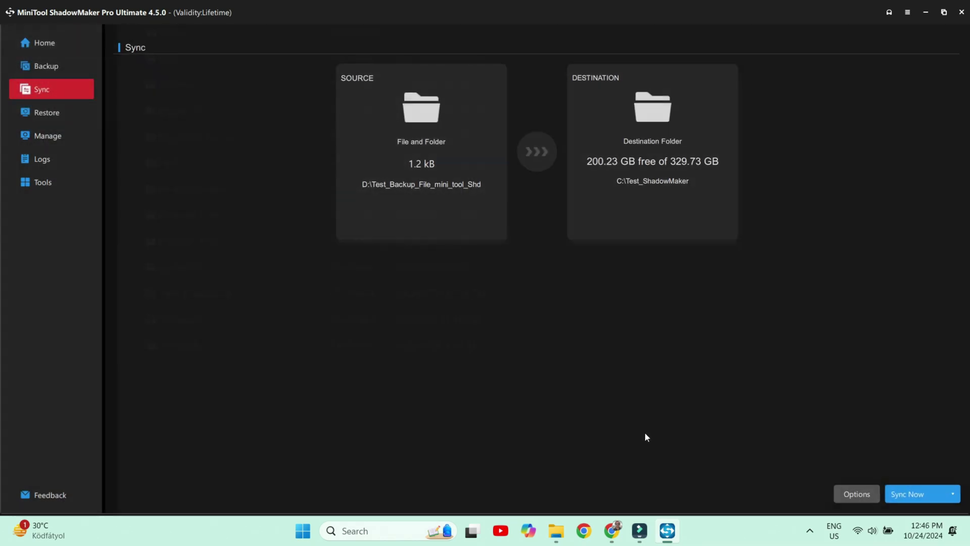
pyautogui.click(924, 495)
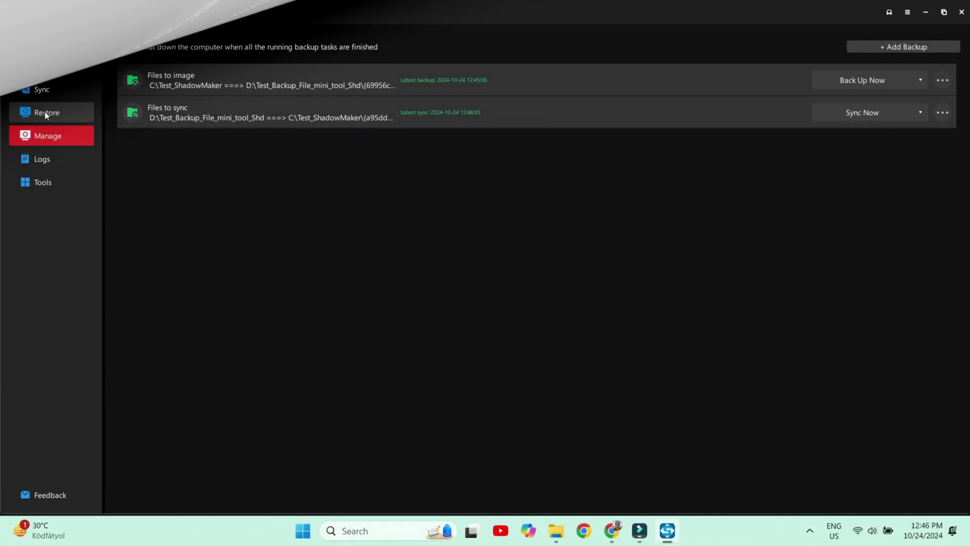
# Start restoring the Files to image backup from the 10/24/2024 12:45 PM version, with the Test_ShadowMaker folder on C: selected.
pyautogui.click(45, 114)
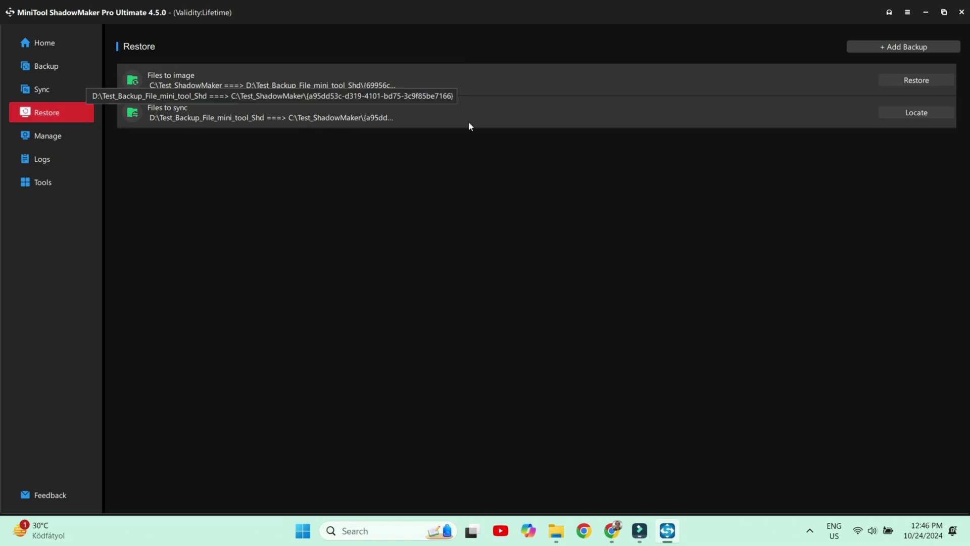
pyautogui.click(918, 81)
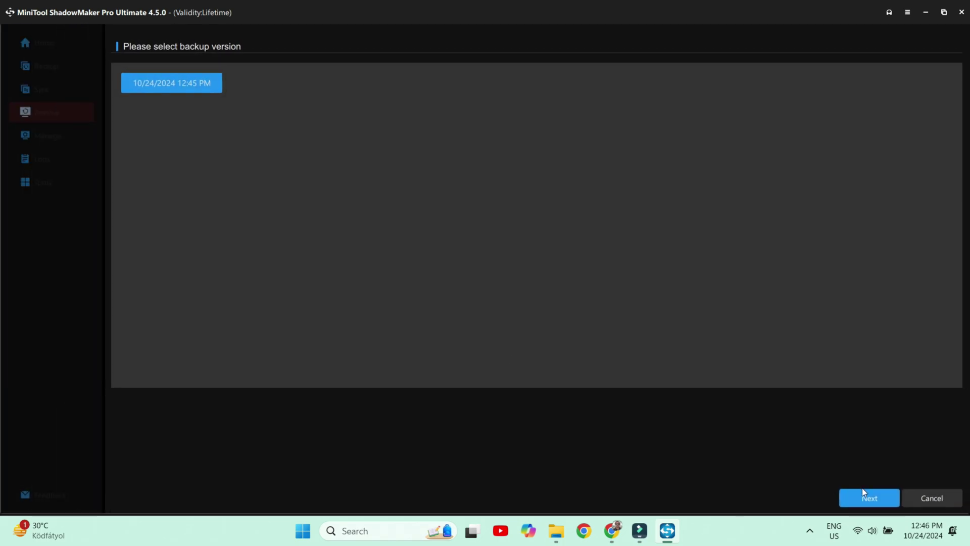
pyautogui.click(880, 496)
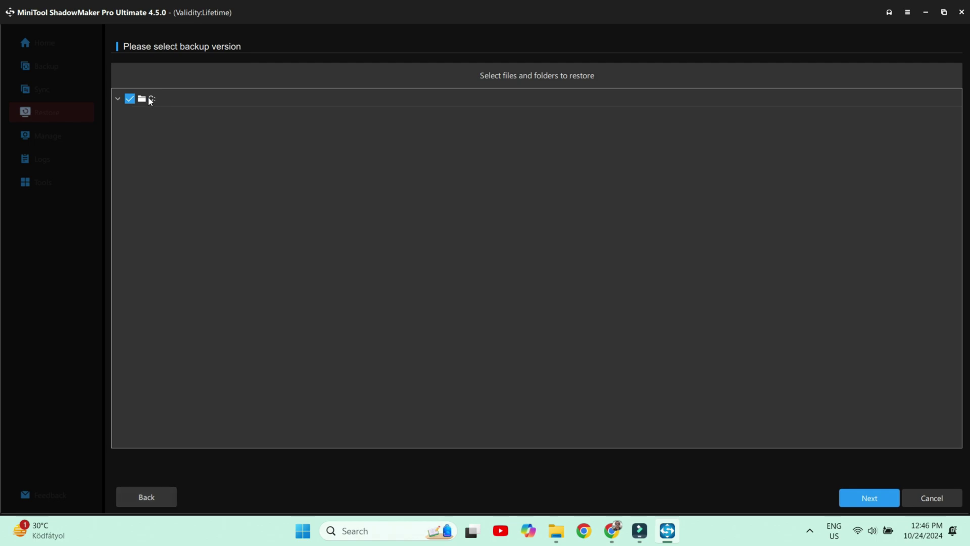
pyautogui.click(117, 97)
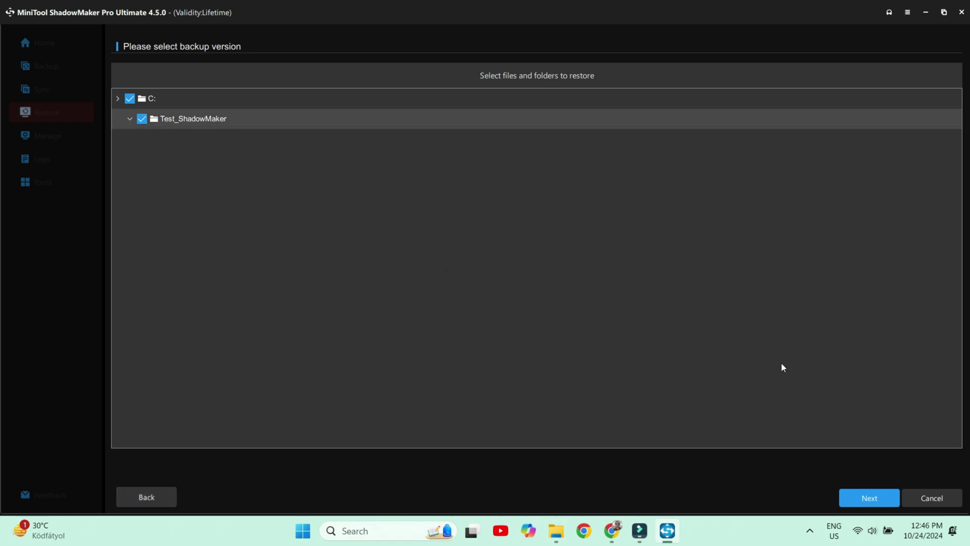
pyautogui.click(889, 498)
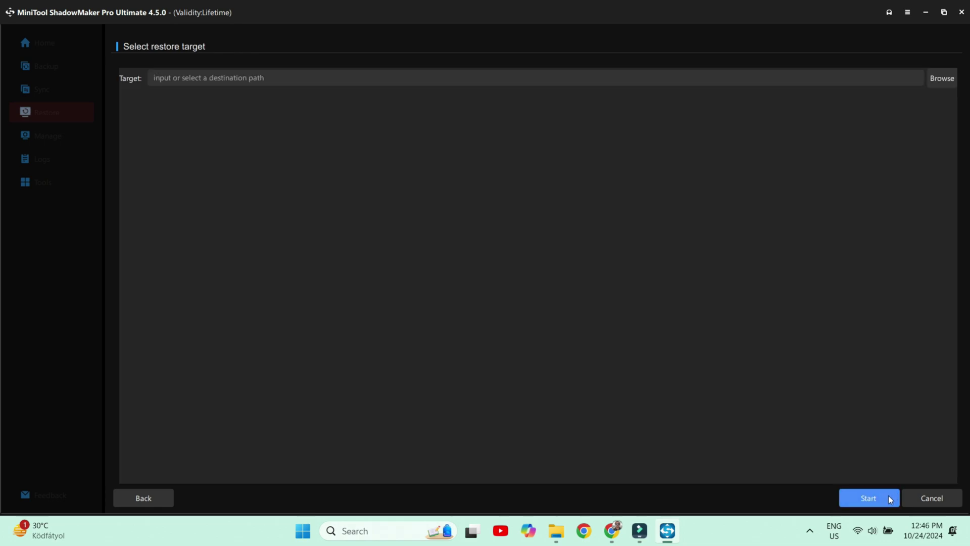
# Set C:\Test_ShadowMaker as the restore target and run the restore to completion.
pyautogui.click(882, 499)
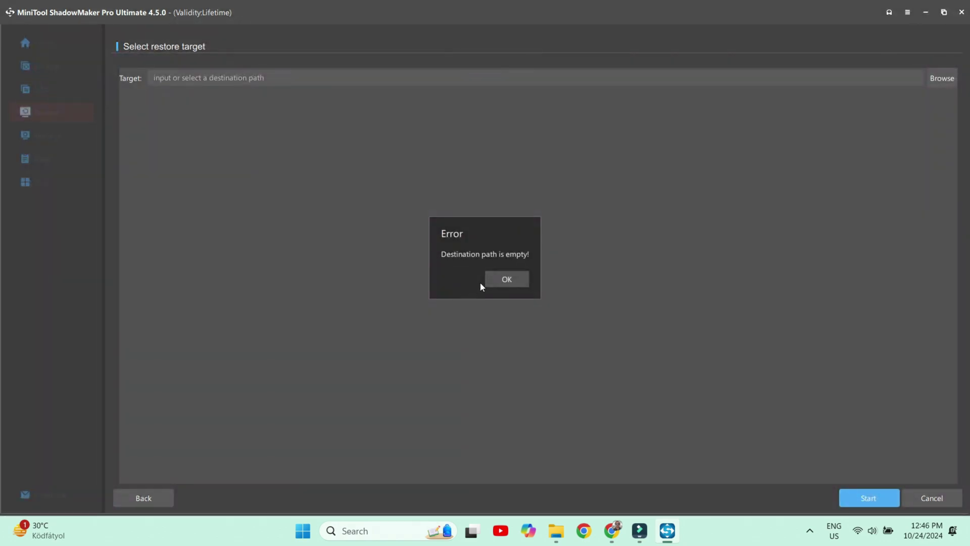
pyautogui.click(498, 281)
pyautogui.click(936, 82)
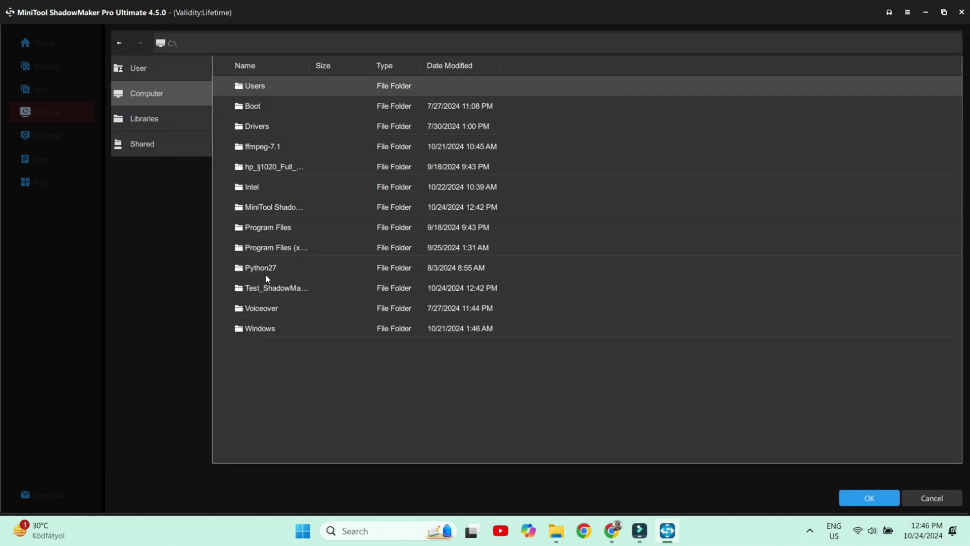
pyautogui.doubleClick(273, 287)
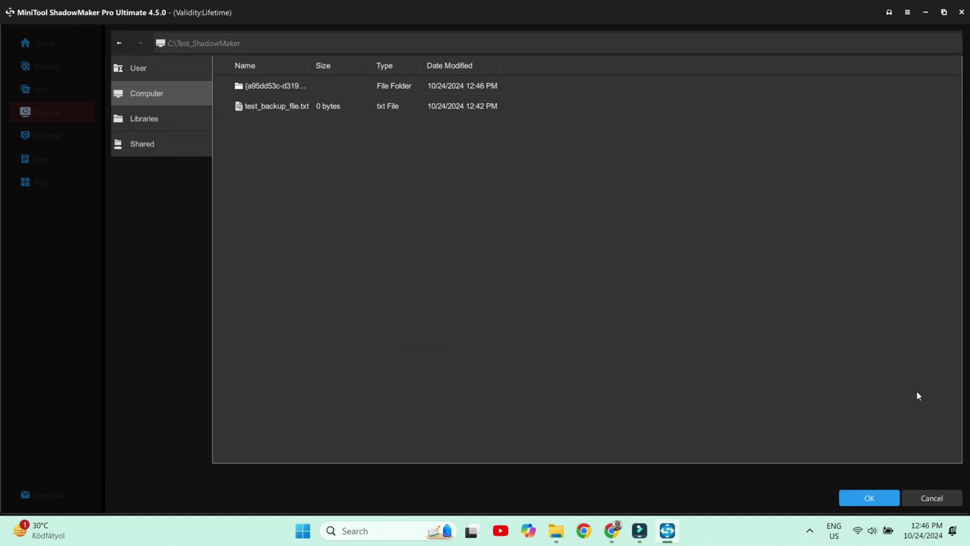
pyautogui.click(881, 499)
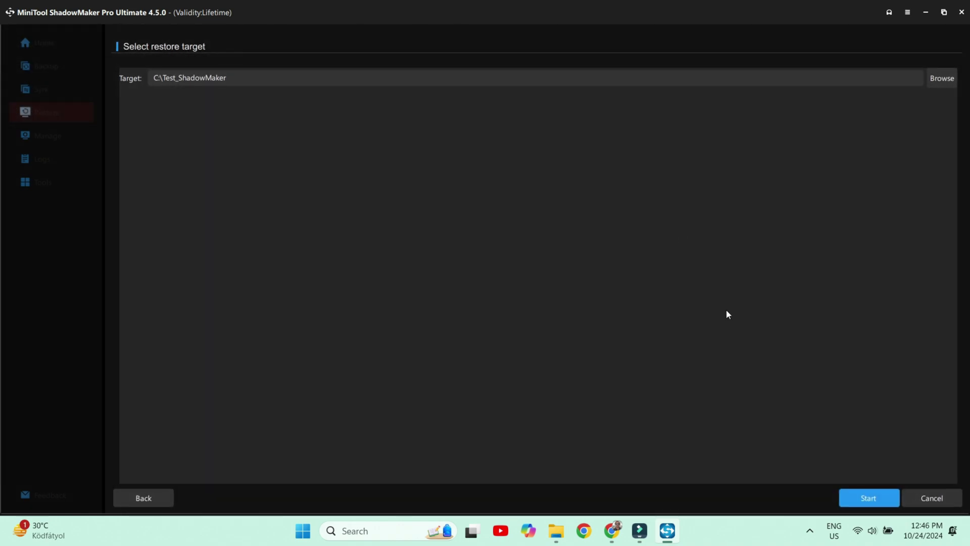
pyautogui.click(869, 498)
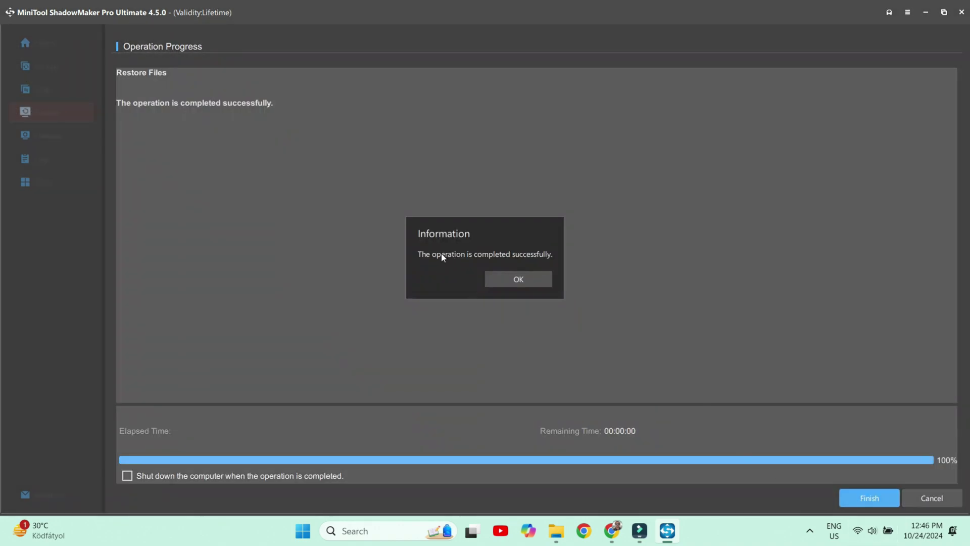
pyautogui.click(531, 278)
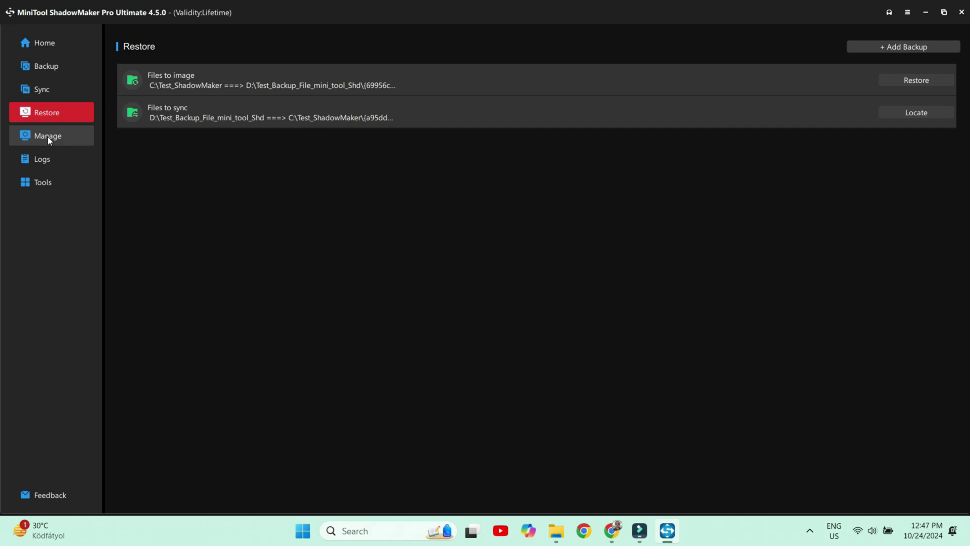
# Examine the management options of the Files to image task, the logs, and the source disk selection of Disk Clone.
pyautogui.click(48, 136)
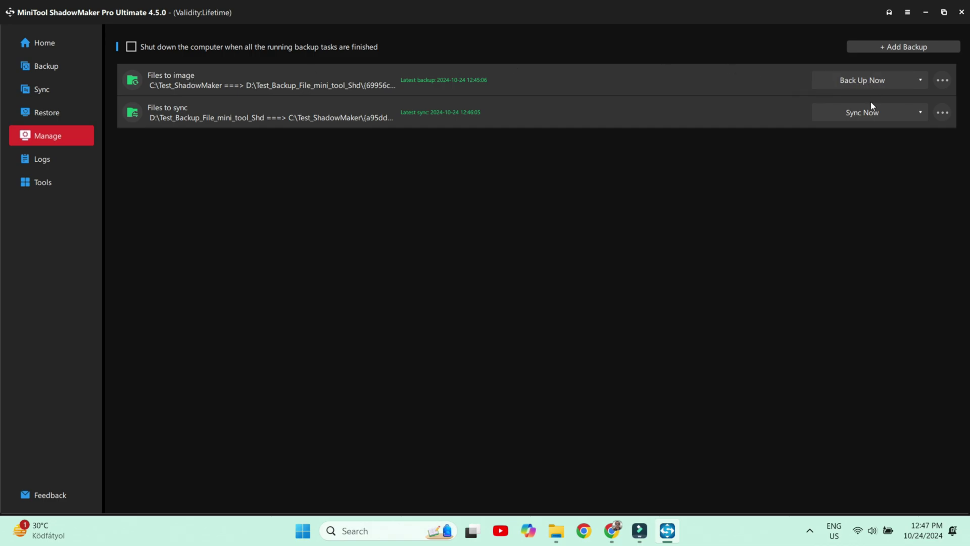
pyautogui.click(942, 80)
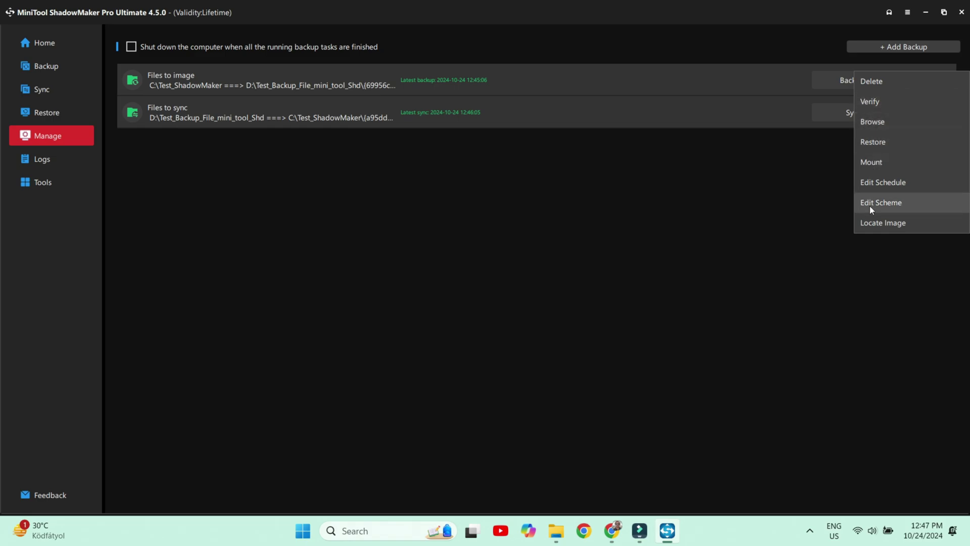
pyautogui.click(685, 245)
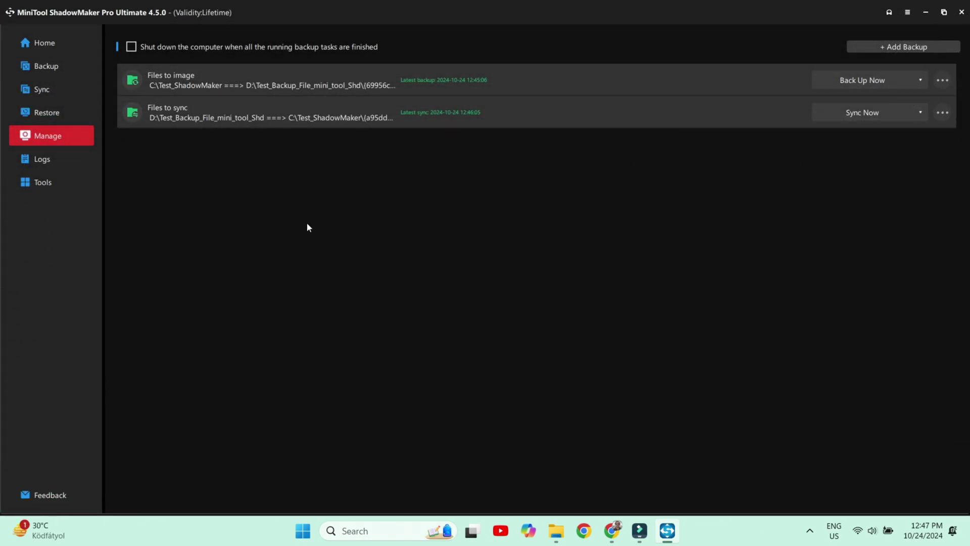
pyautogui.click(45, 160)
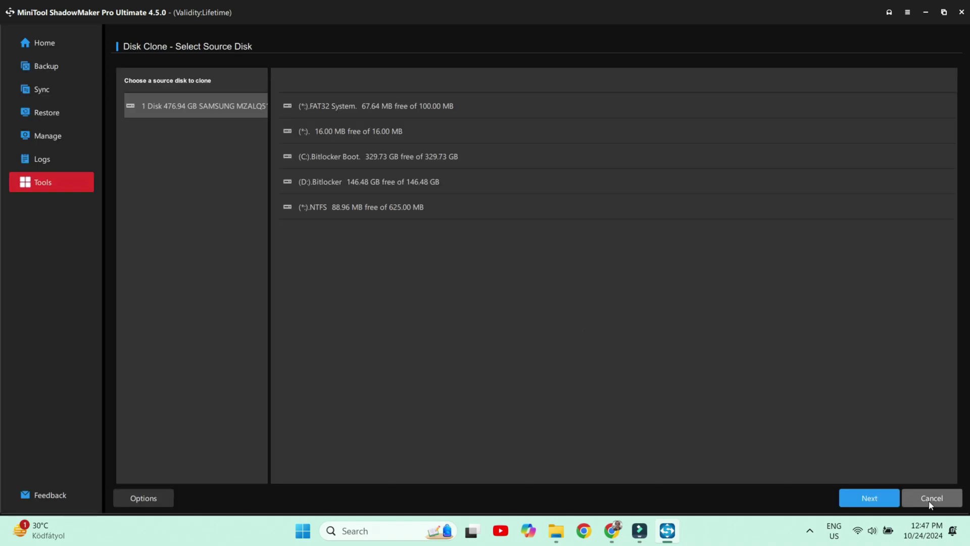
pyautogui.click(933, 498)
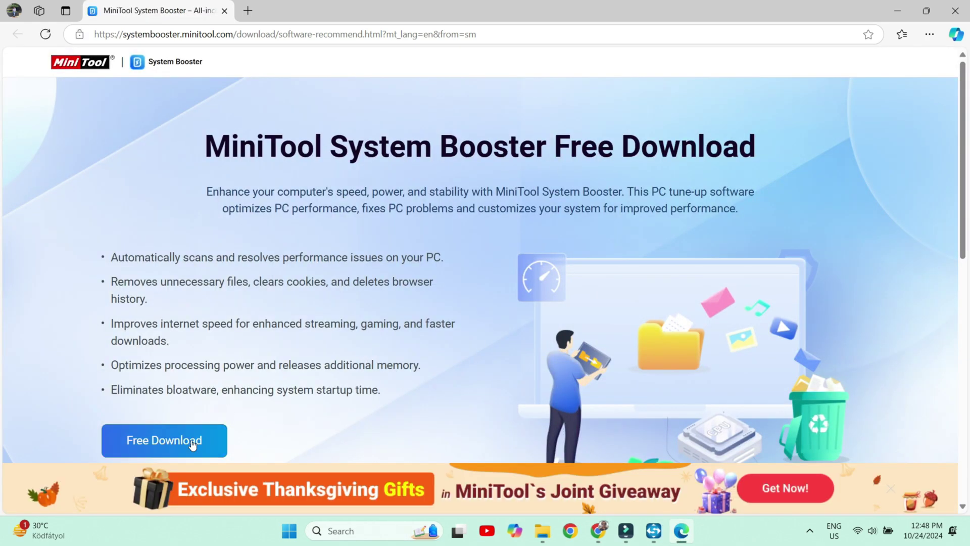
# Read through the MiniTool System Booster download page in Edge and dismiss the Thanksgiving giveaway banner.
pyautogui.scroll(-1, 299, 359)
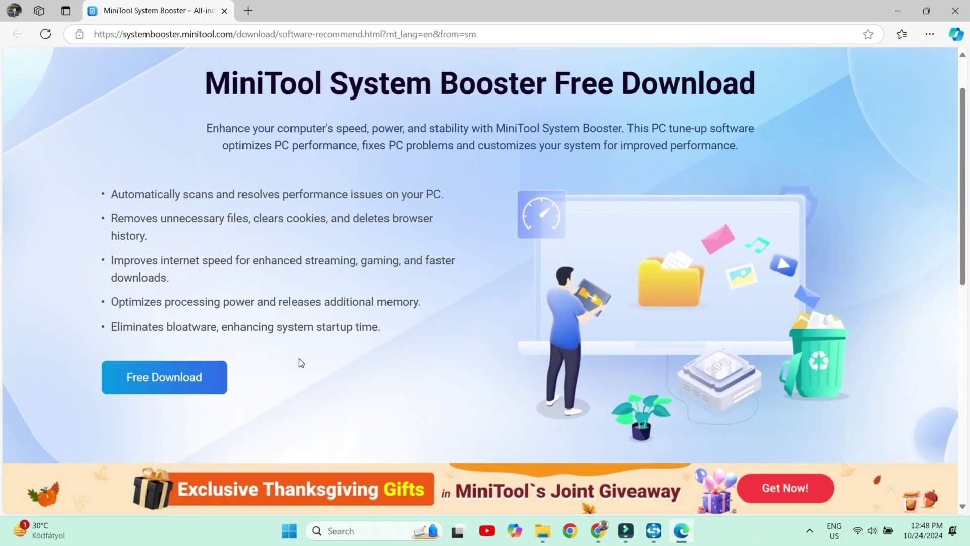
pyautogui.moveTo(204, 82); pyautogui.dragTo(772, 90)
pyautogui.click(369, 326)
pyautogui.moveTo(212, 128); pyautogui.dragTo(628, 128)
pyautogui.click(407, 329)
pyautogui.scroll(-6, 412, 349)
pyautogui.click(891, 488)
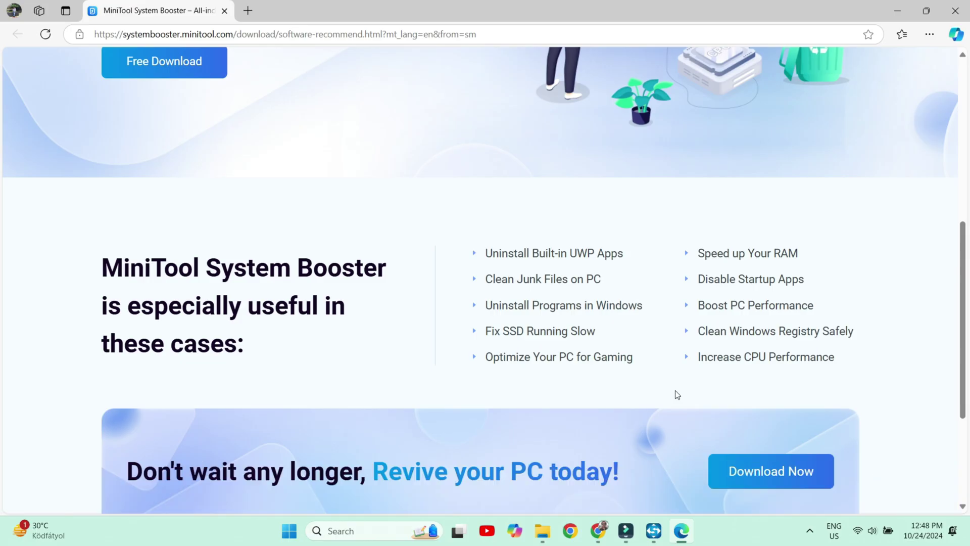